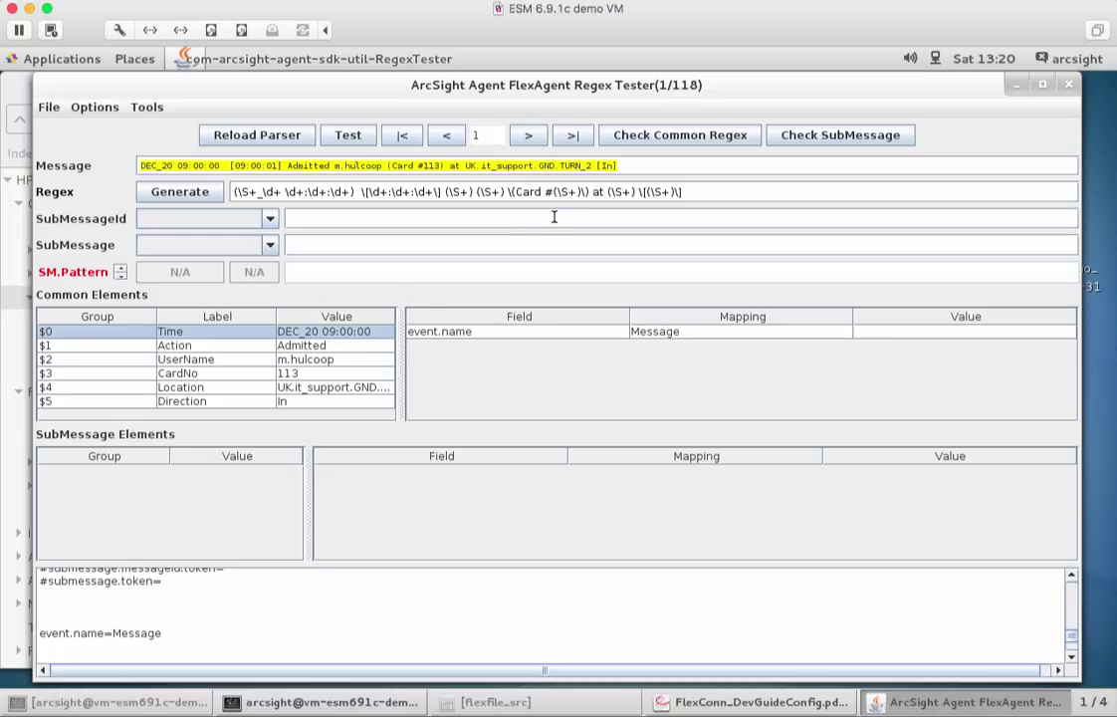
- Review the regex and token definitions in the parser configuration text, then display the second log message
click(366, 195)
scroll(1071, 644, up, 10)
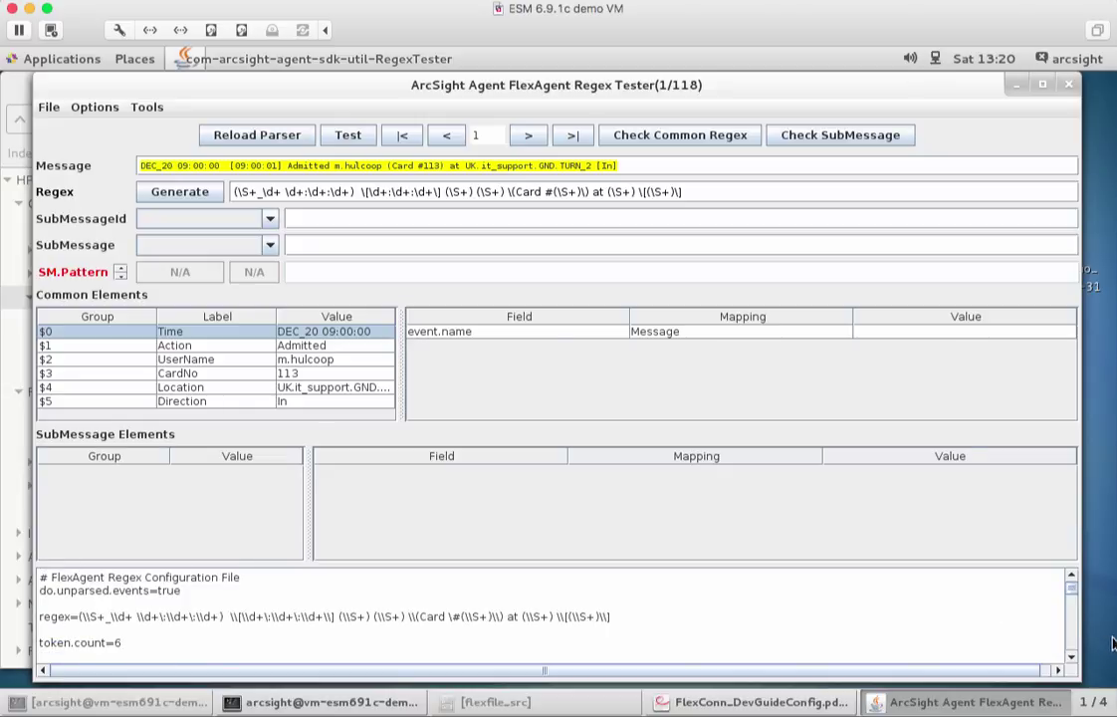
scroll(1072, 657, down, 4)
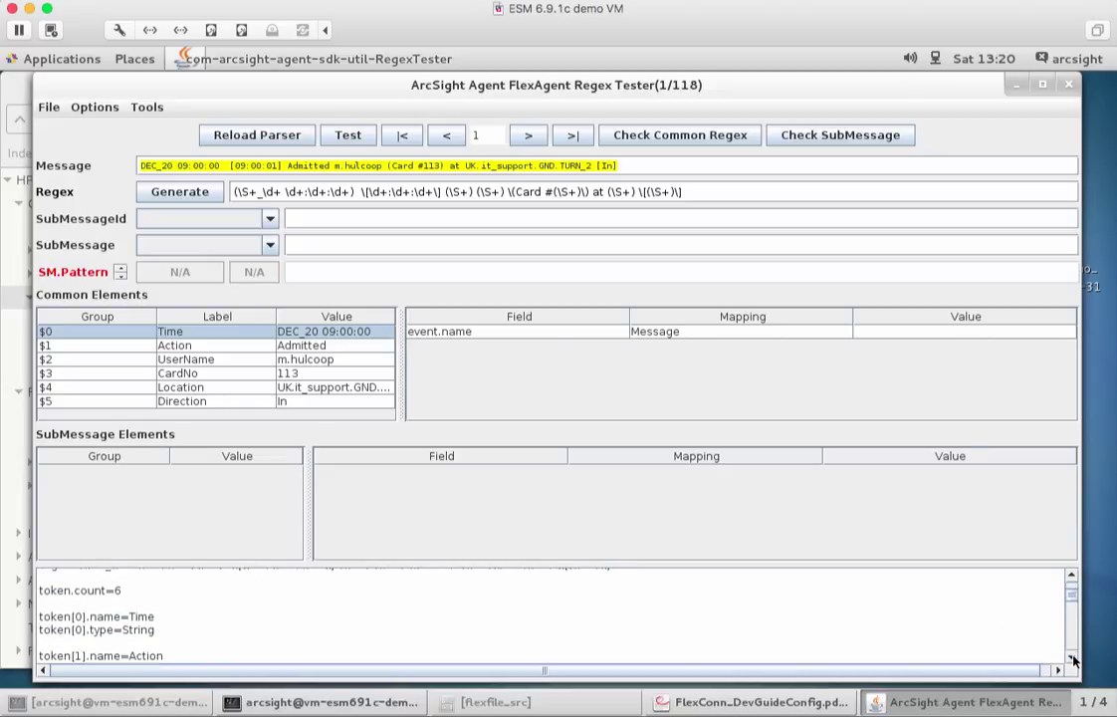
scroll(1073, 657, down, 1)
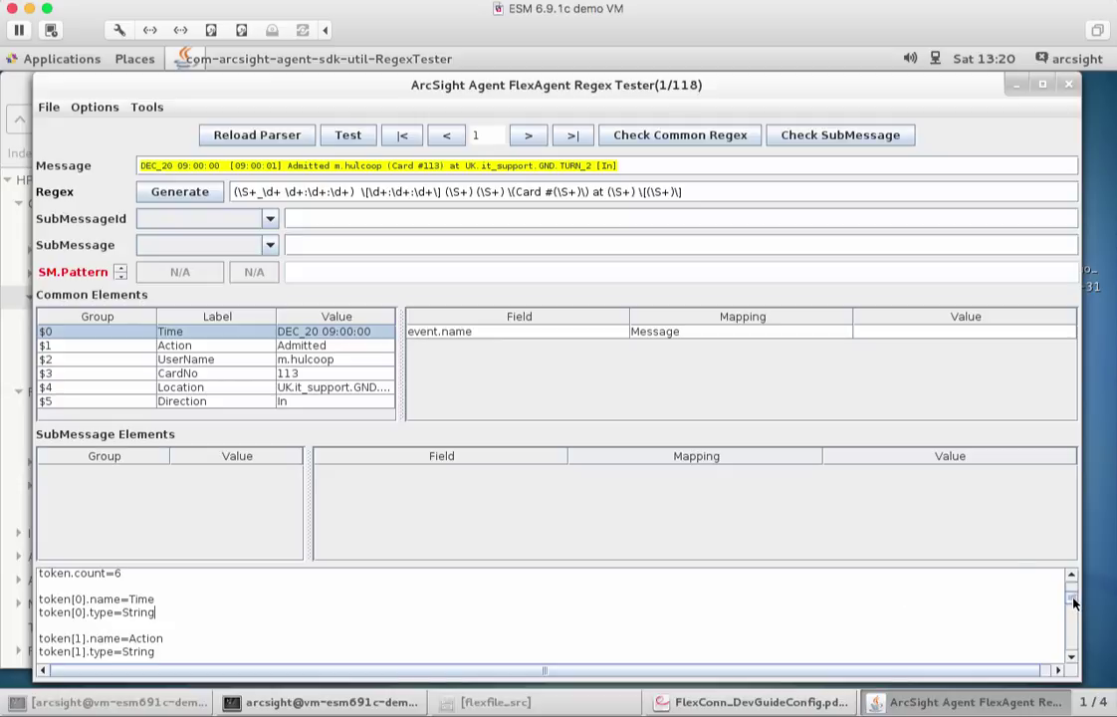
drag(1075, 599, 1072, 601)
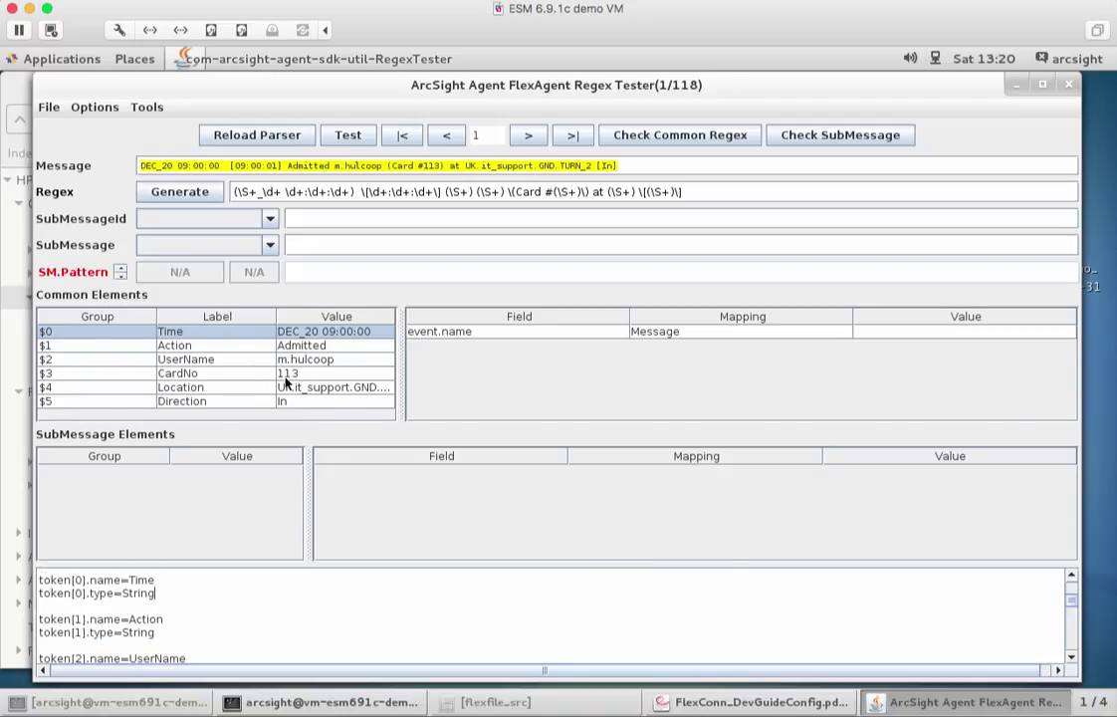
click(528, 136)
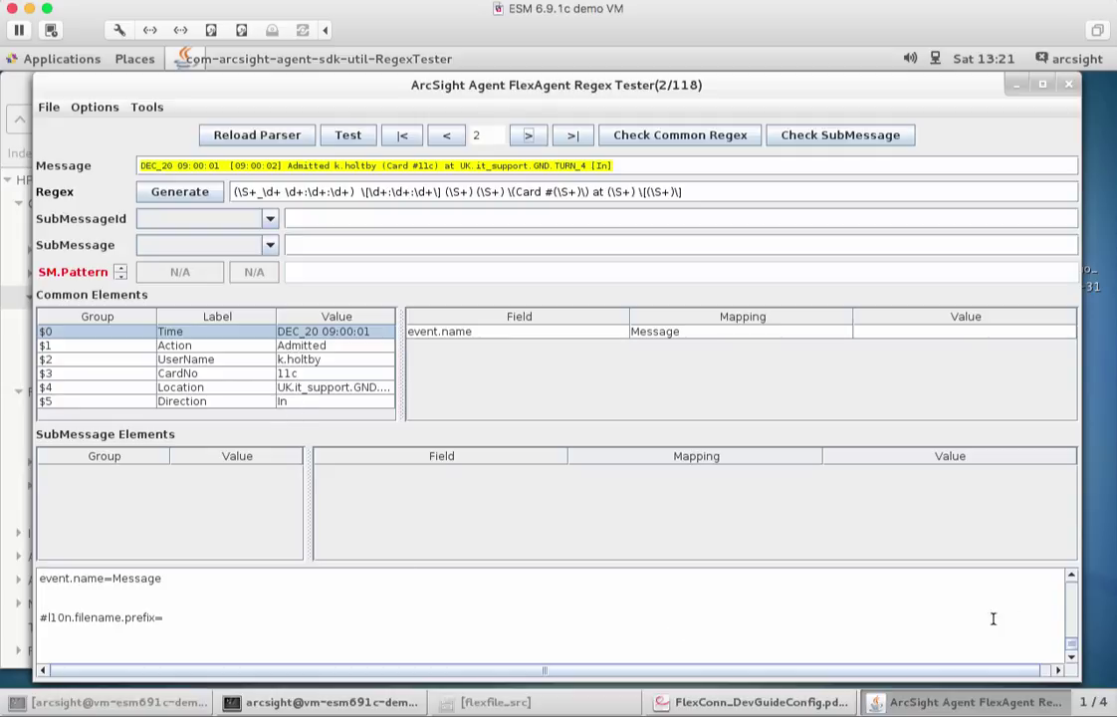
- Set token[0].type to TimeStamp in the configuration text and add a token[0].format= line directly below it
drag(1073, 649, 1073, 603)
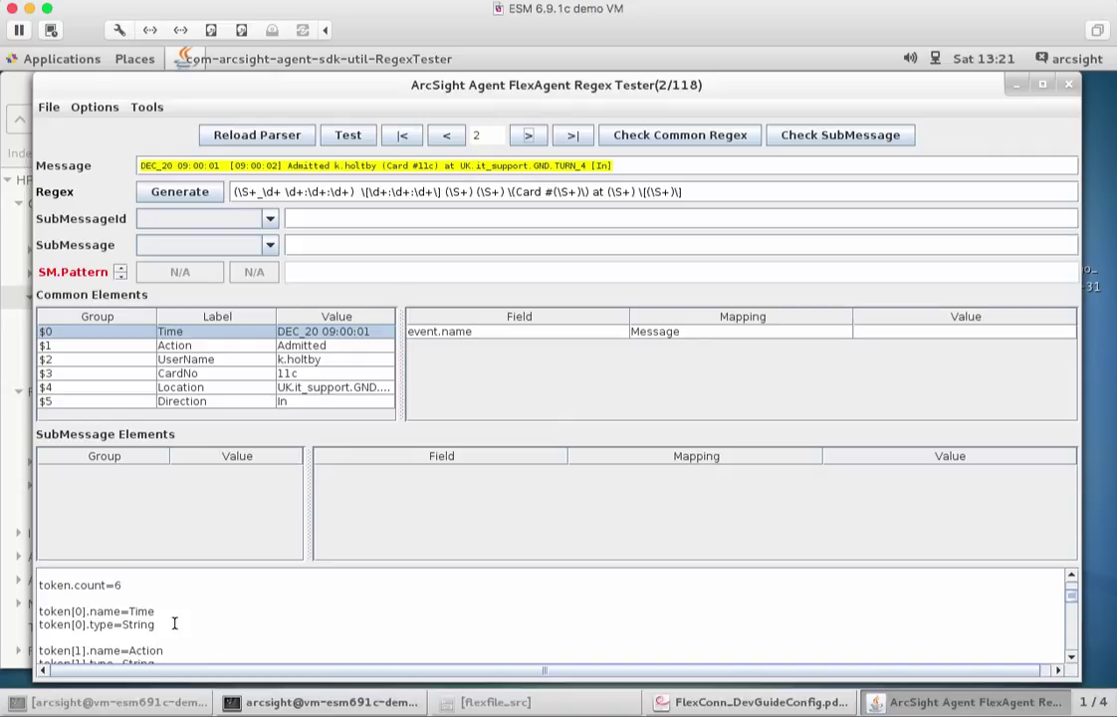
drag(155, 624, 128, 627)
text(TimeStamp)
key(Return)
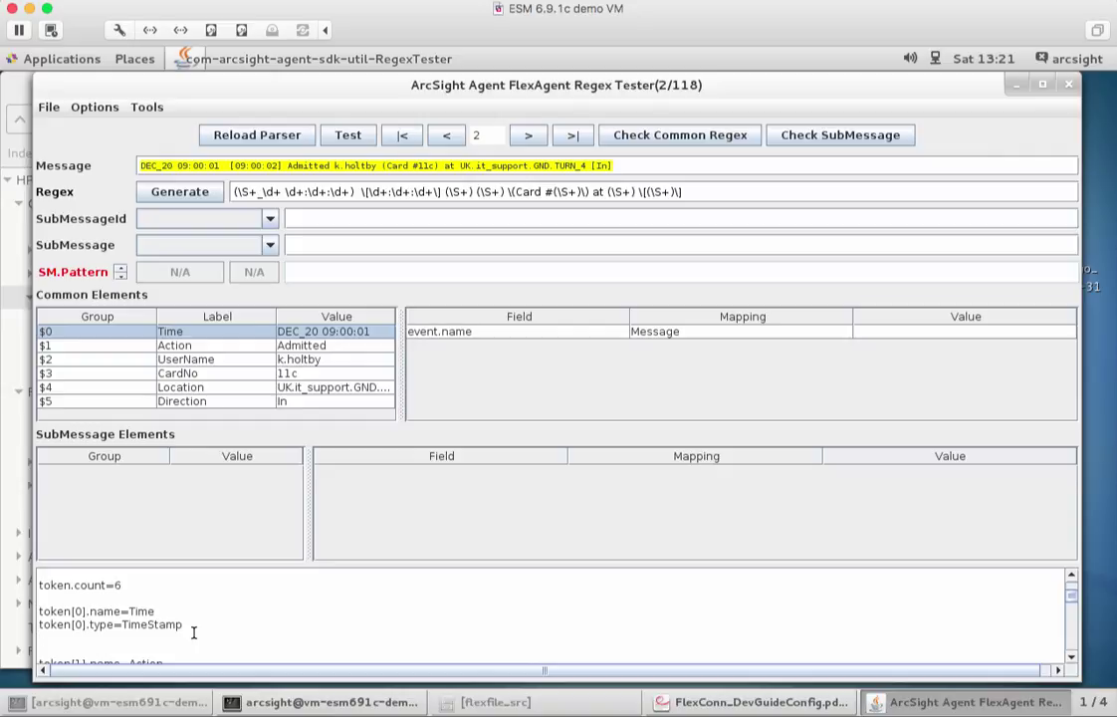
text(token[0].format=)
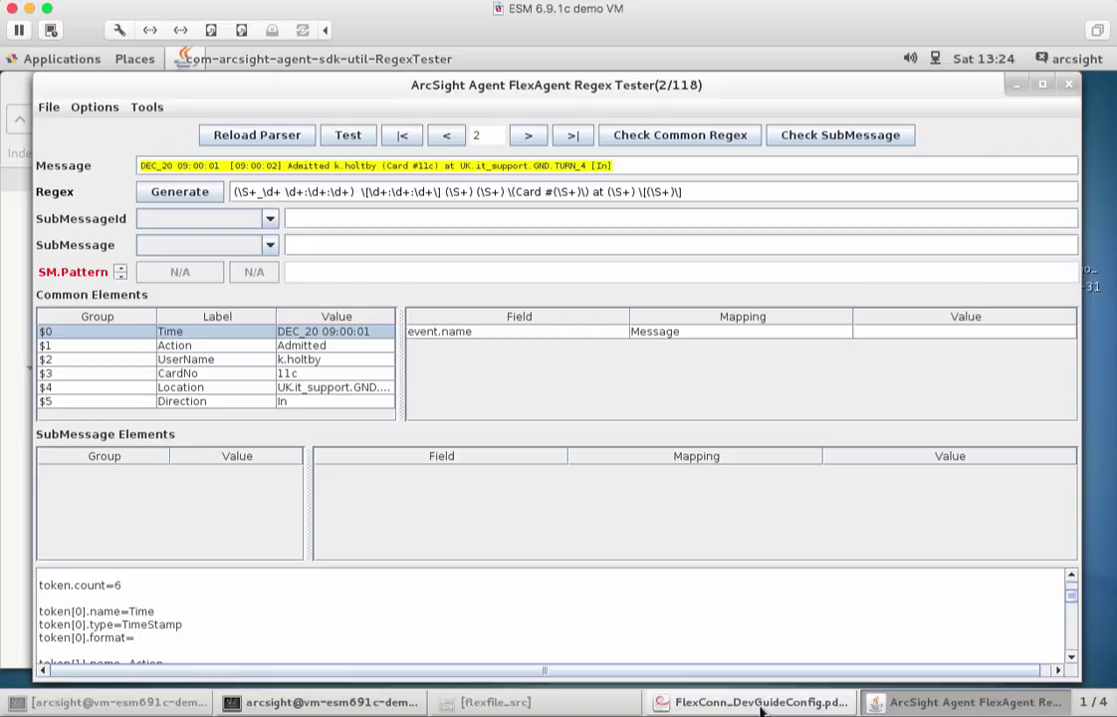
- Consult the Token Types section and the date format symbols table in FlexConn_DevGuideConfig.pdf, returning to the Regex Tester
click(760, 703)
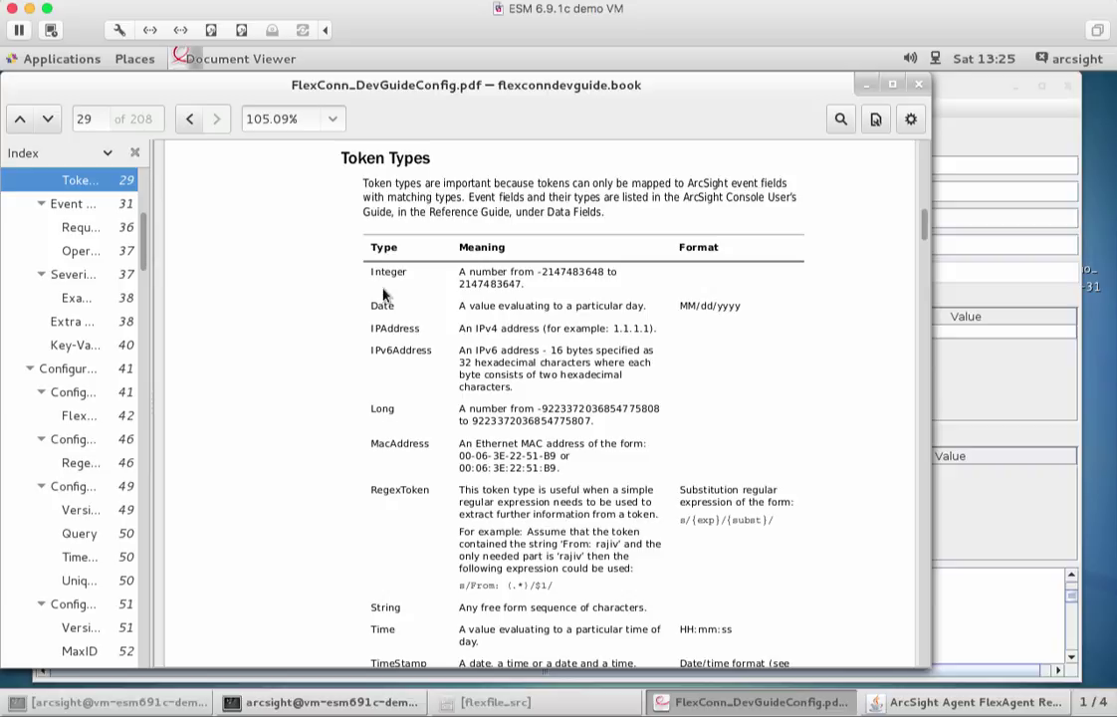
scroll(438, 360, down, 3)
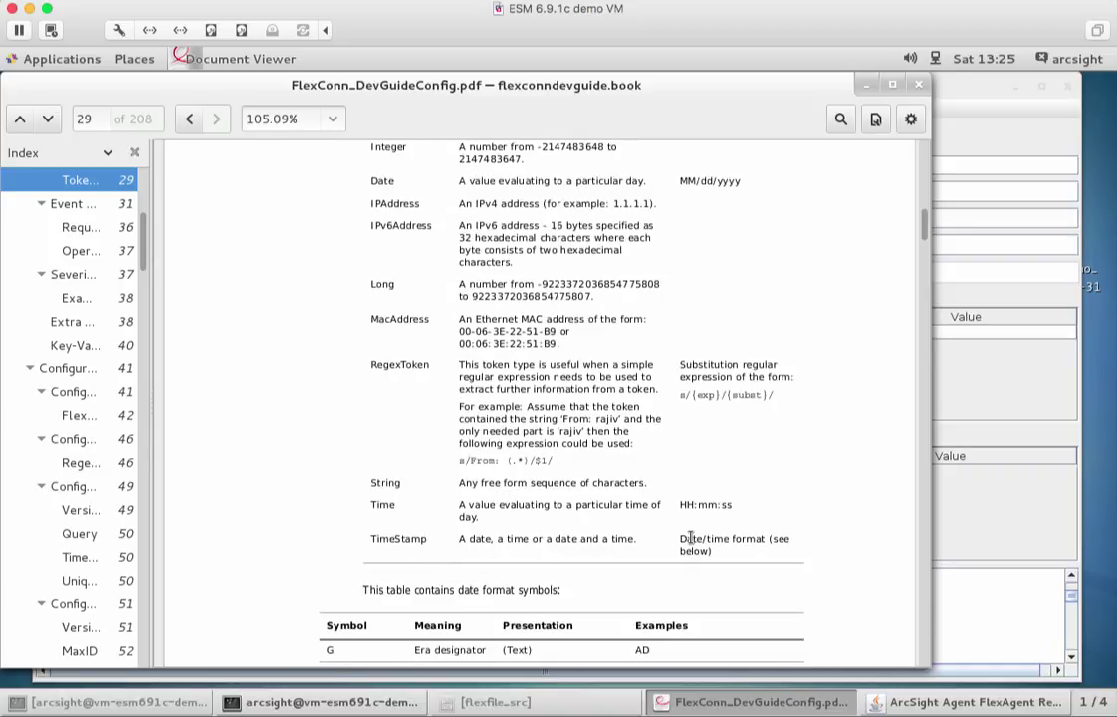
scroll(478, 378, down, 3)
scroll(487, 394, down, 6)
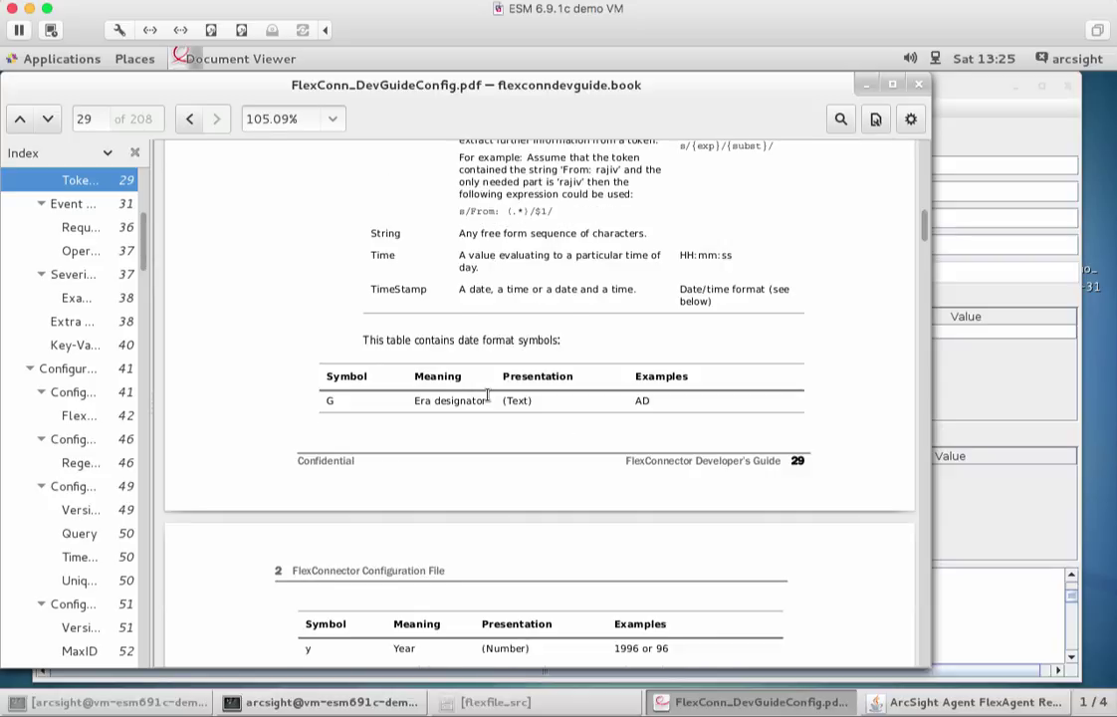
scroll(487, 399, down, 1)
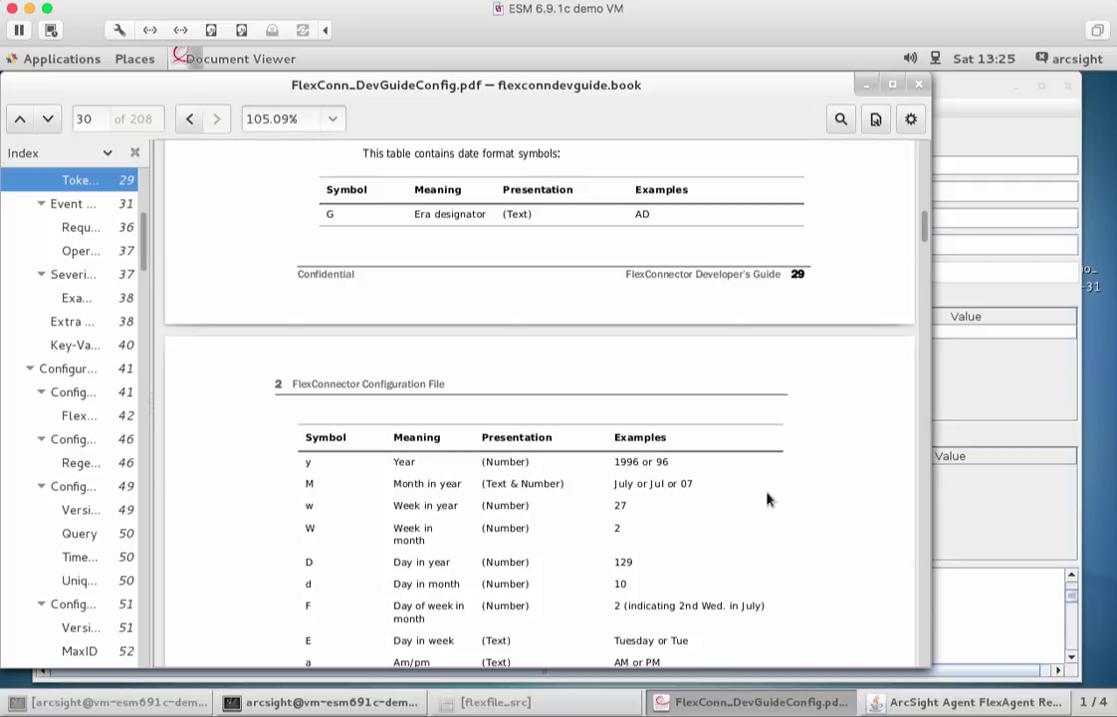
key(alt+Tab)
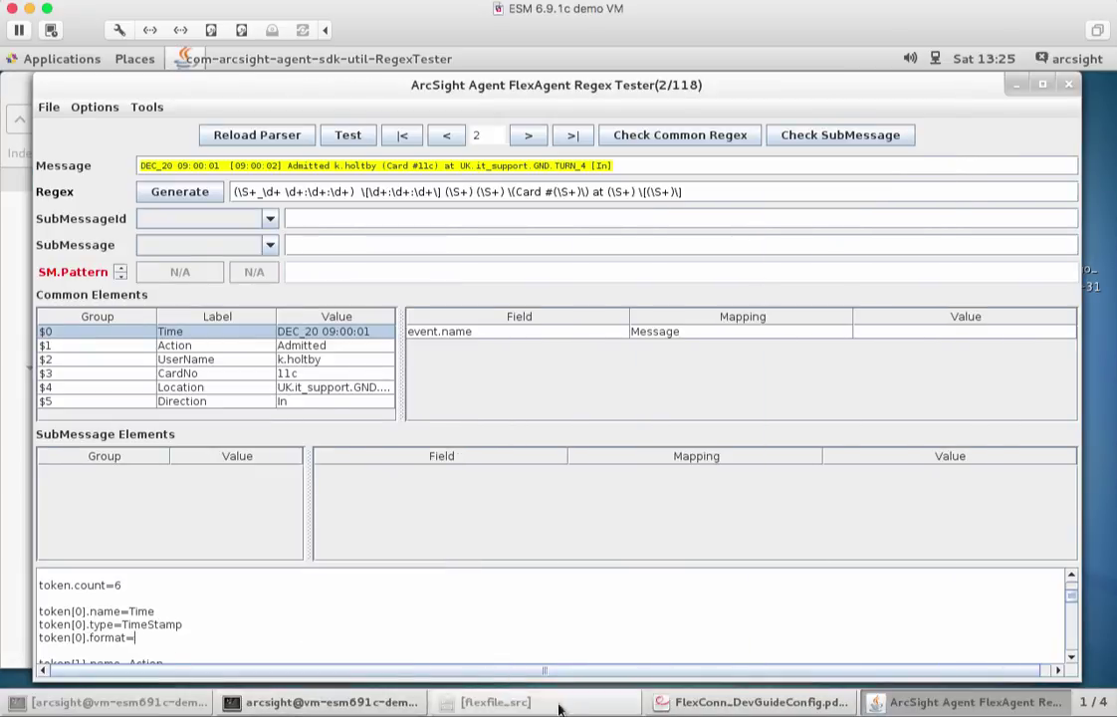
- Check the month and day symbols in the PDF guide and enter MMM_dd as the token[0].format value
click(681, 701)
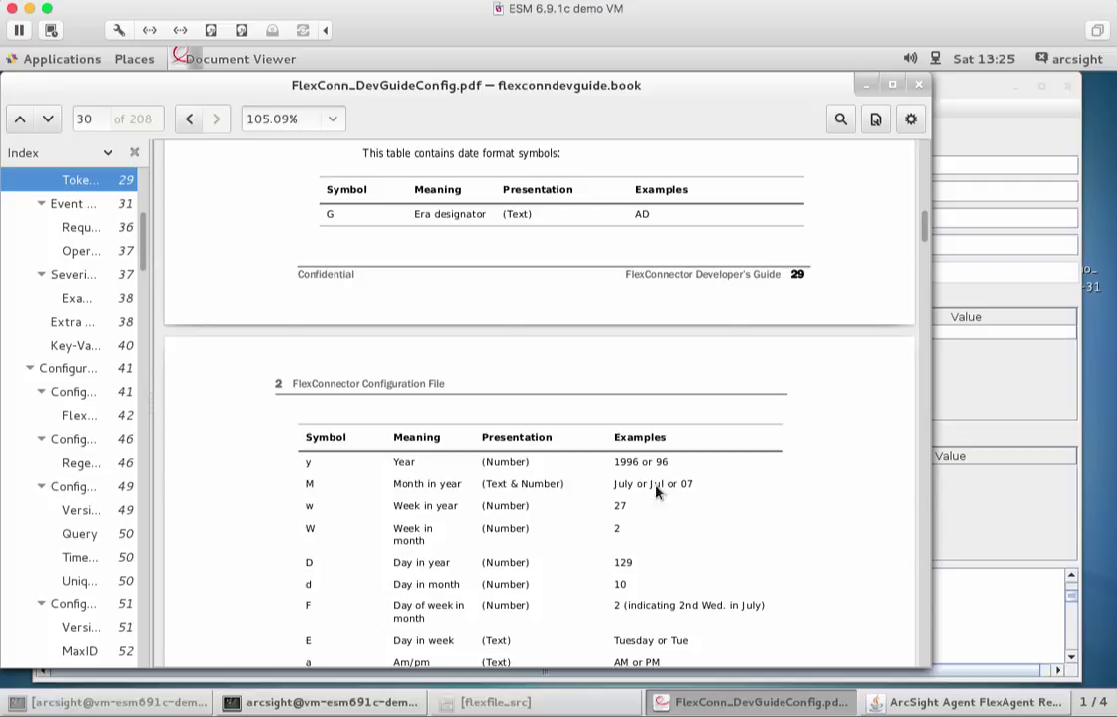
click(1053, 428)
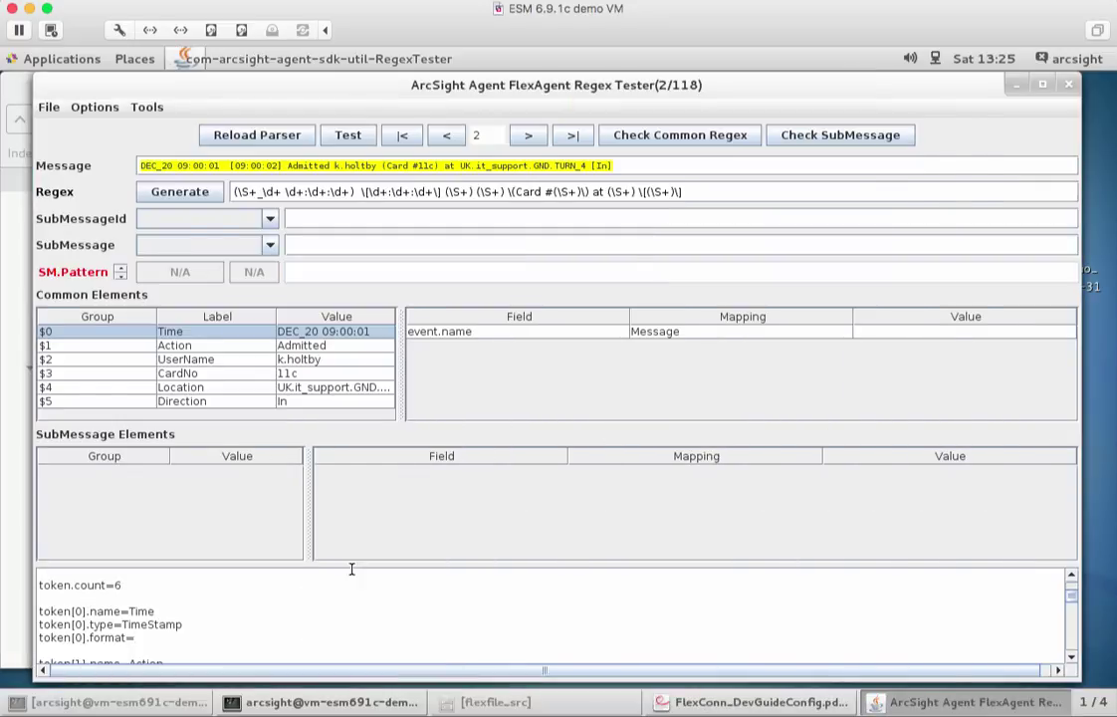
text(MMM_)
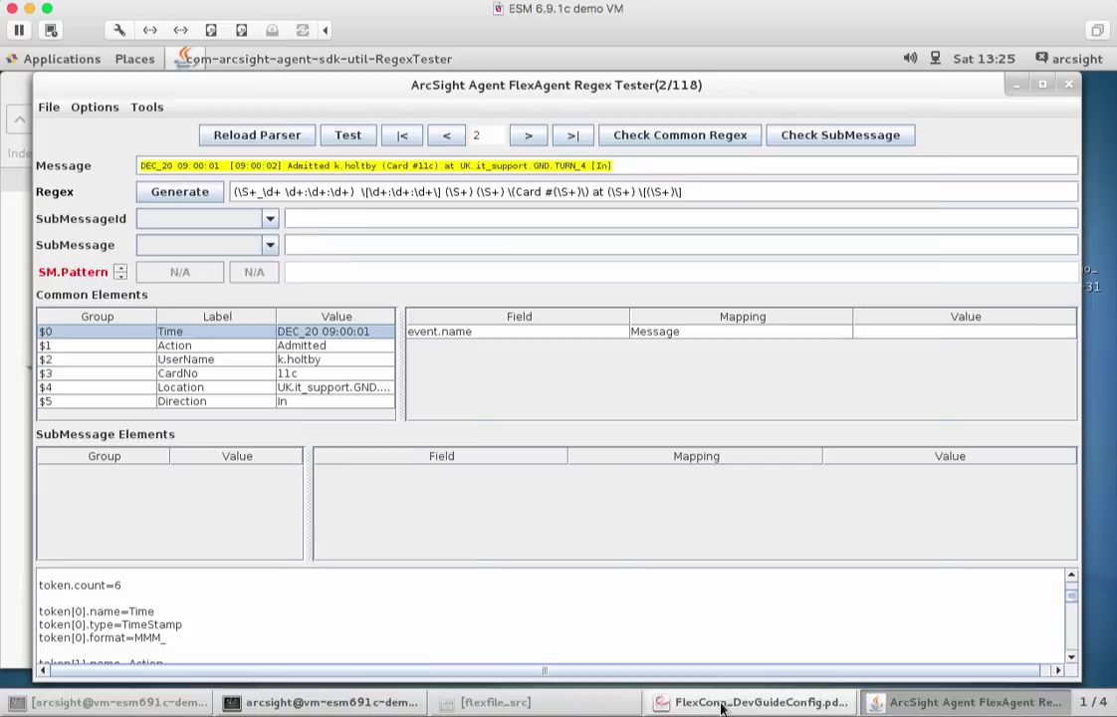
key(alt+Tab)
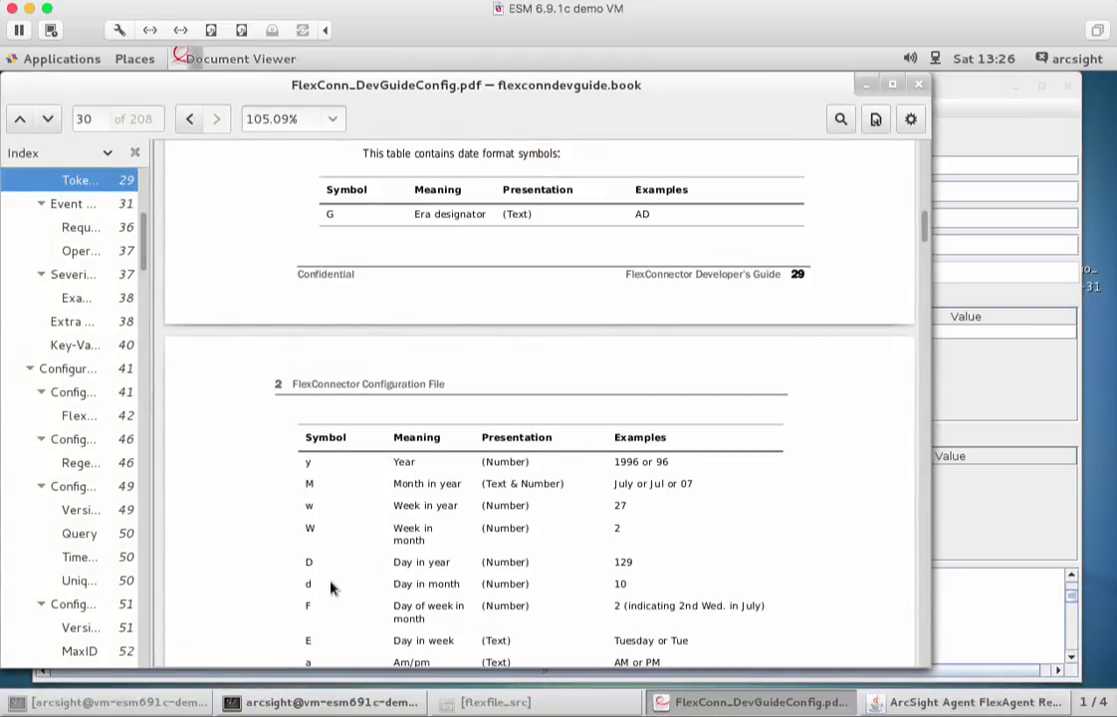
click(975, 430)
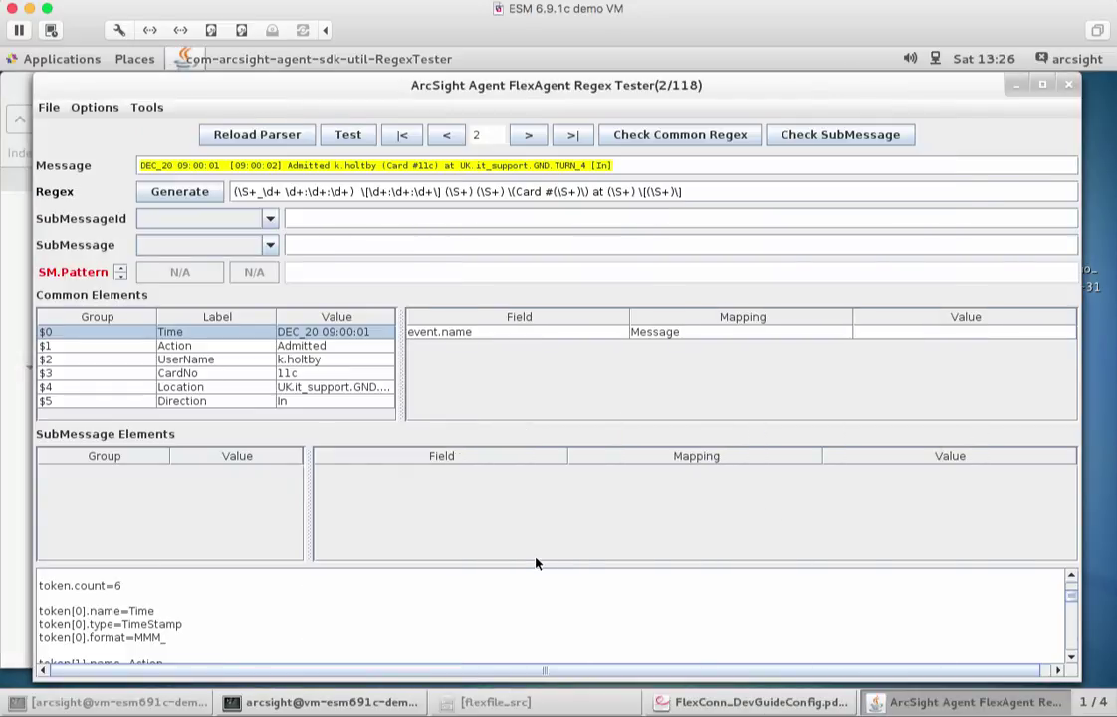
text(dd)
- Look up the hour symbols in the PDF guide and append a space and hh:mm:ss to token[0].format
click(726, 704)
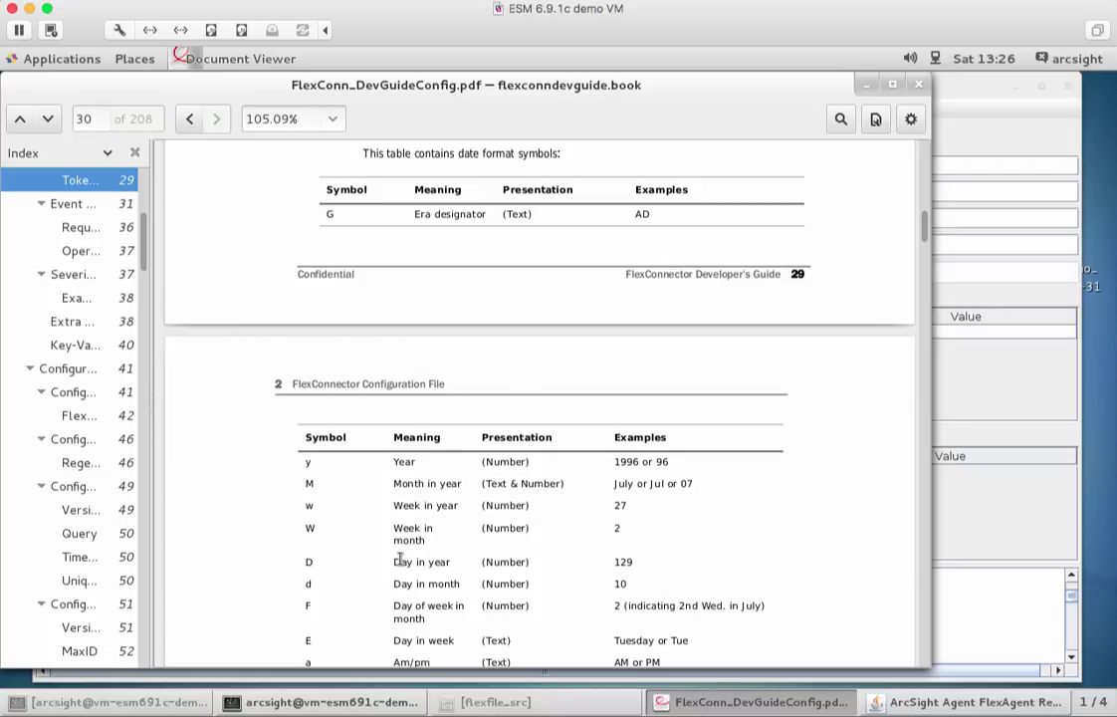
scroll(400, 559, down, 3)
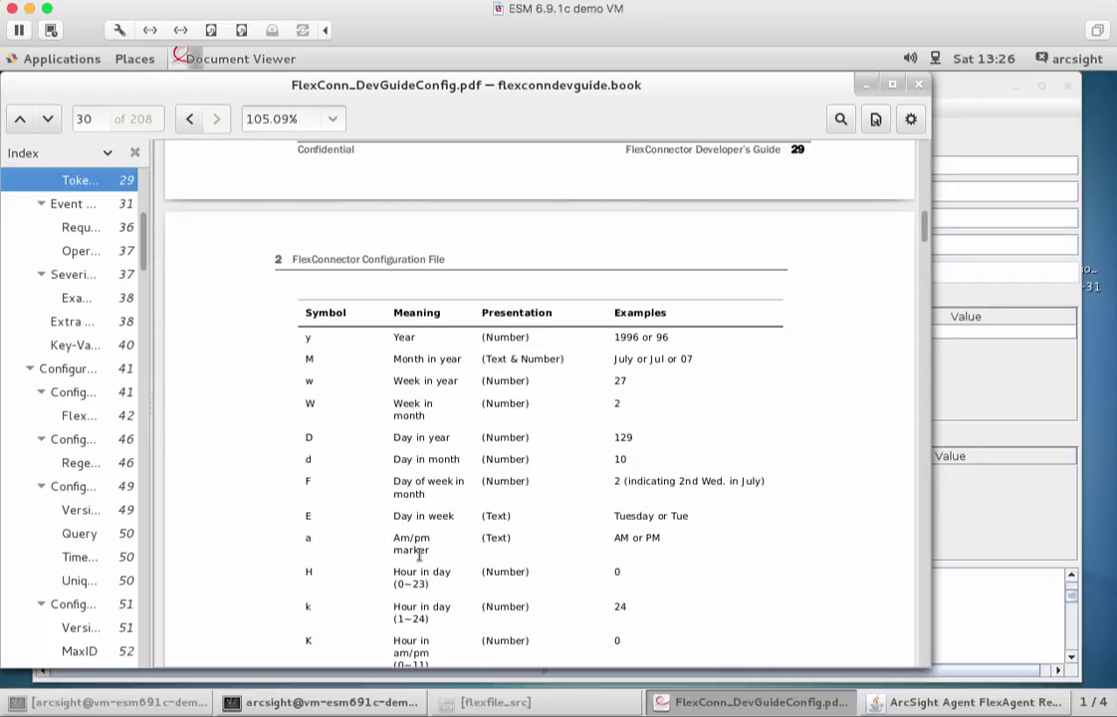
scroll(419, 557, down, 1)
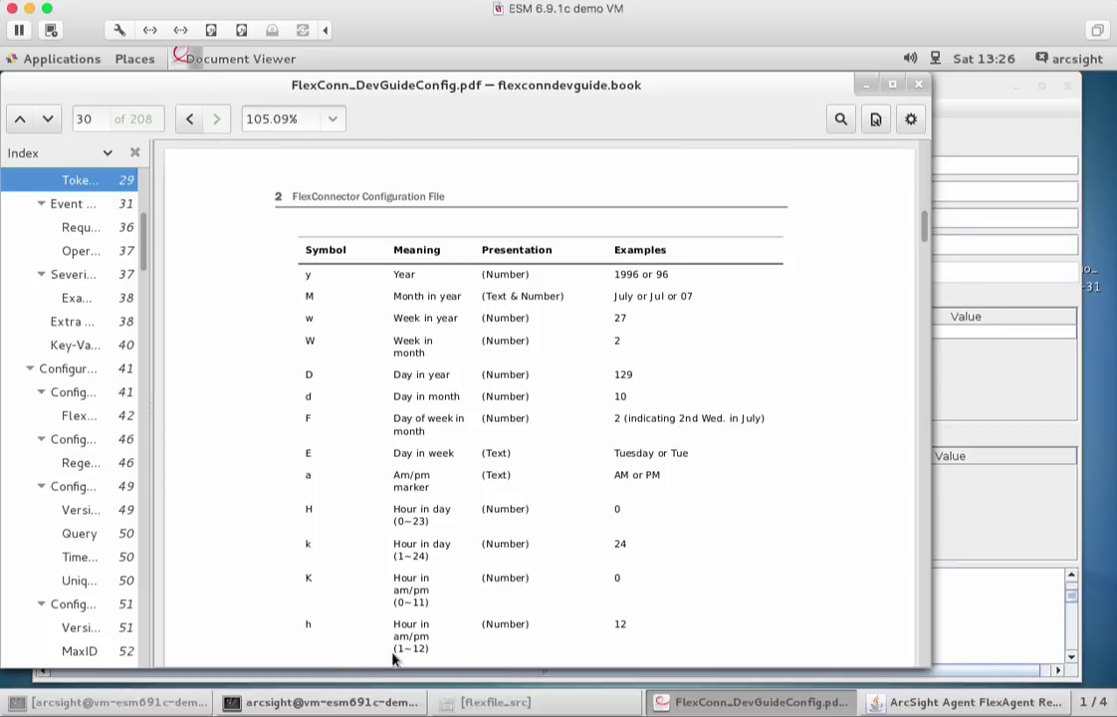
click(1035, 439)
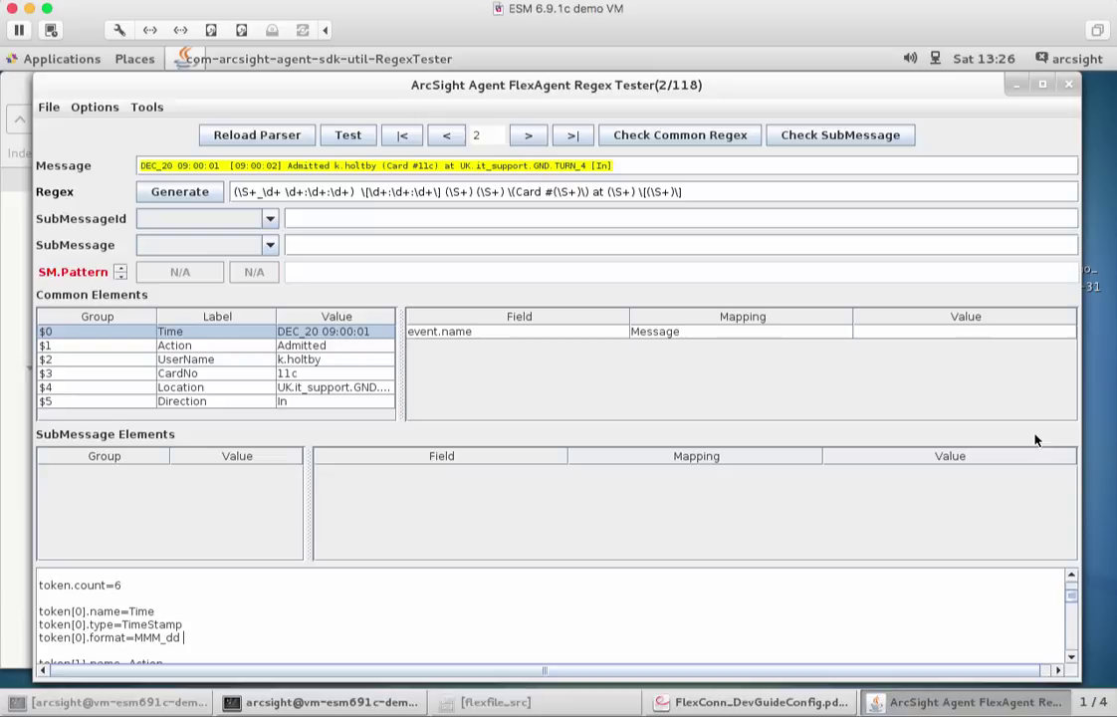
text(hh")
key(BackSpace)
text(:mm)
text(:ss)
- Save the FlexAgent regex file with the edited Time token definition
click(47, 108)
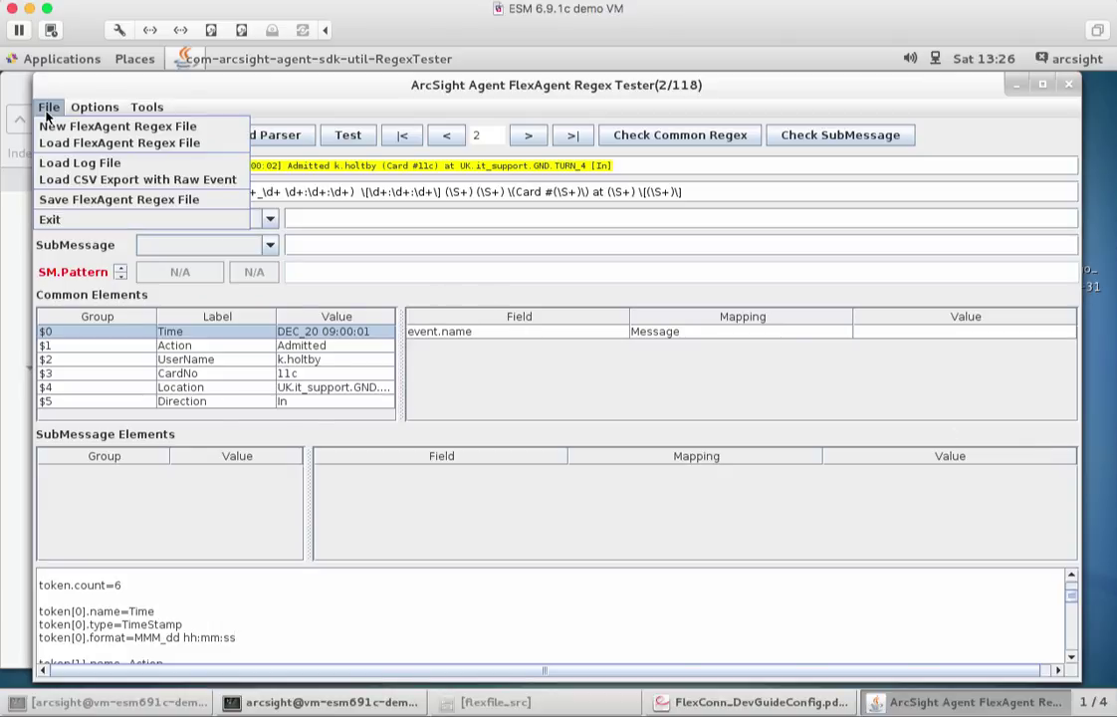
click(73, 201)
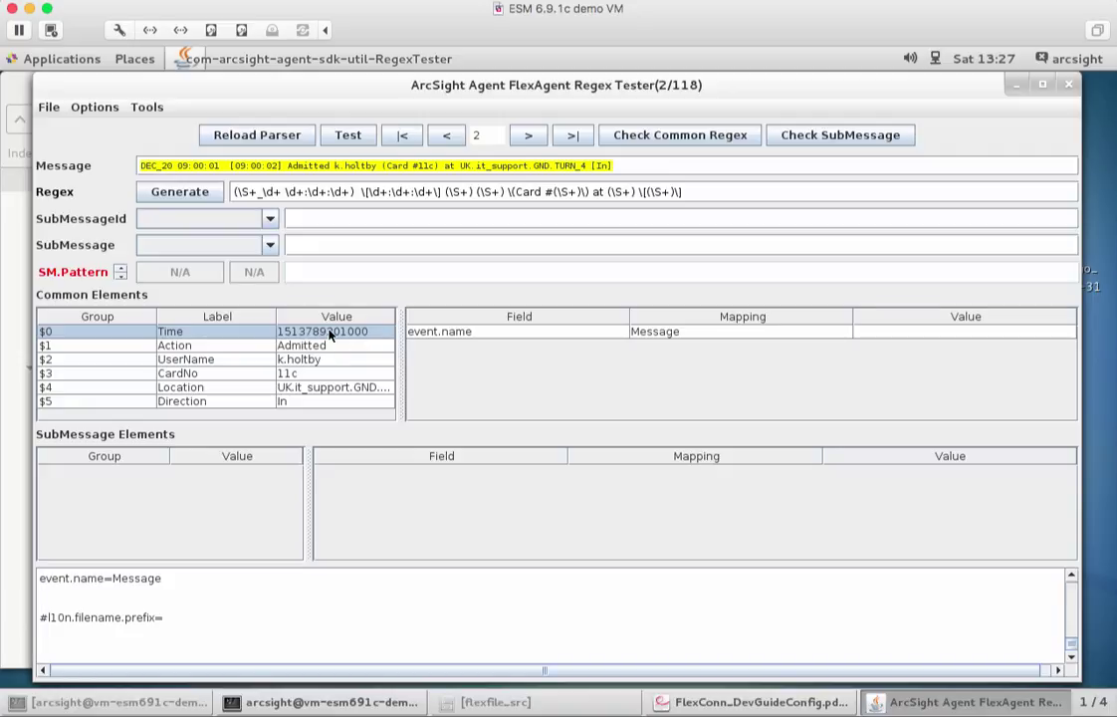
click(47, 107)
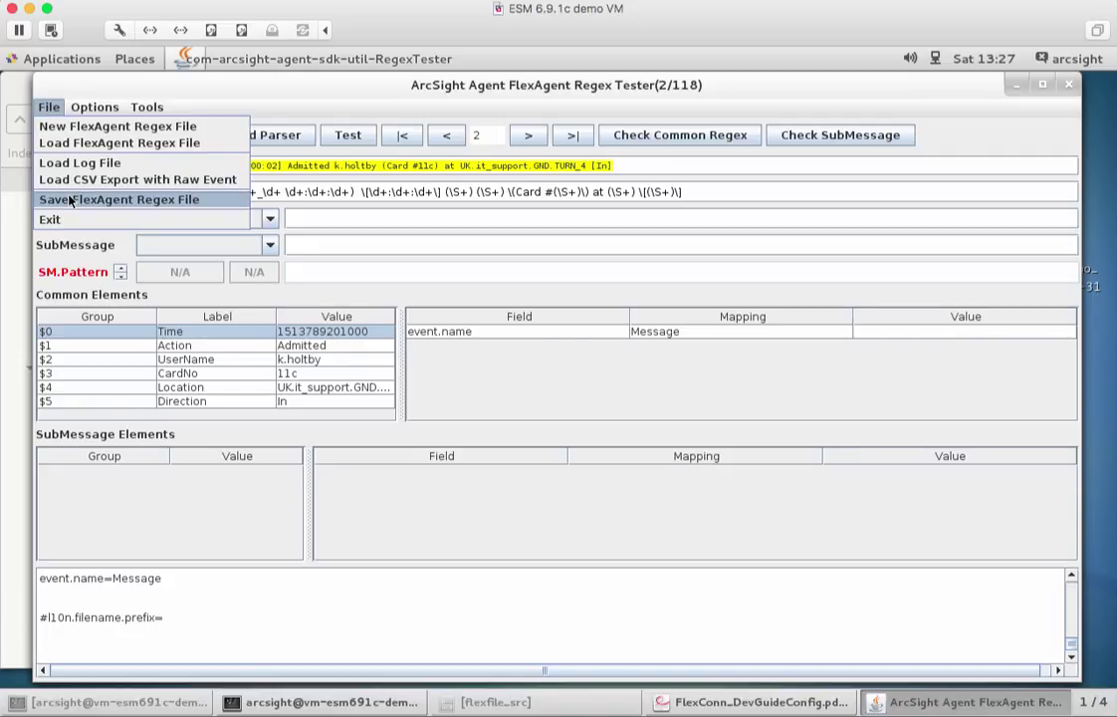
click(70, 200)
- Step forward through the log messages to message 13, examining the parsed Time values
click(528, 136)
click(528, 135)
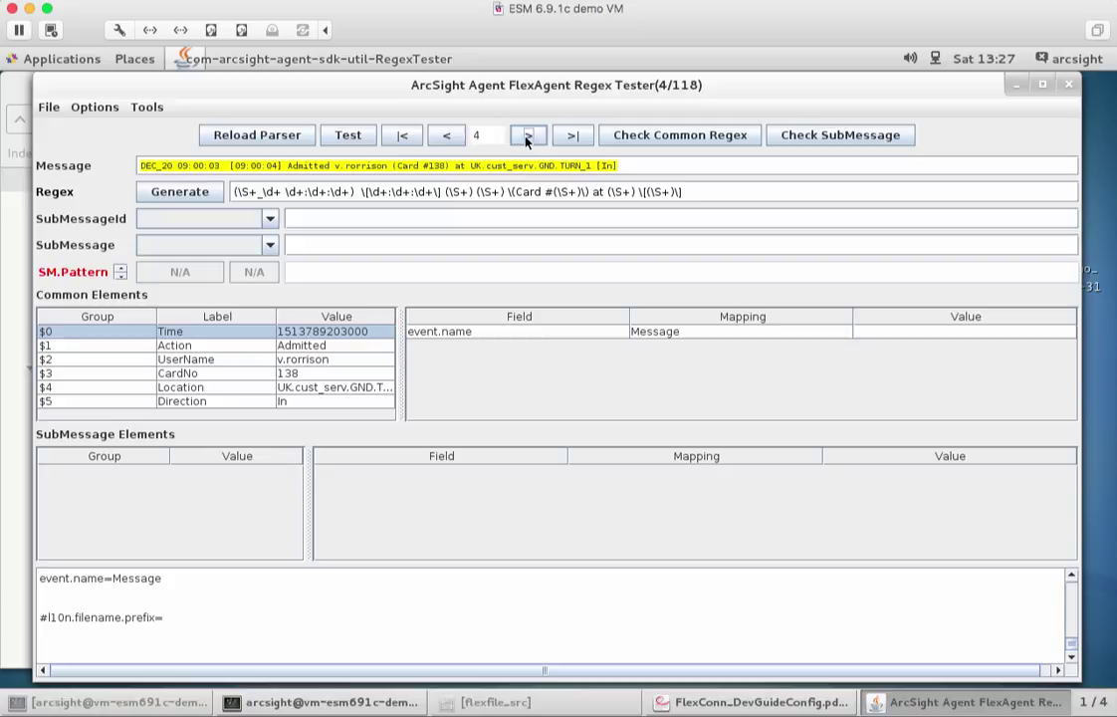
click(528, 136)
click(528, 135)
click(528, 135)
click(528, 135)
click(528, 136)
click(528, 135)
click(528, 135)
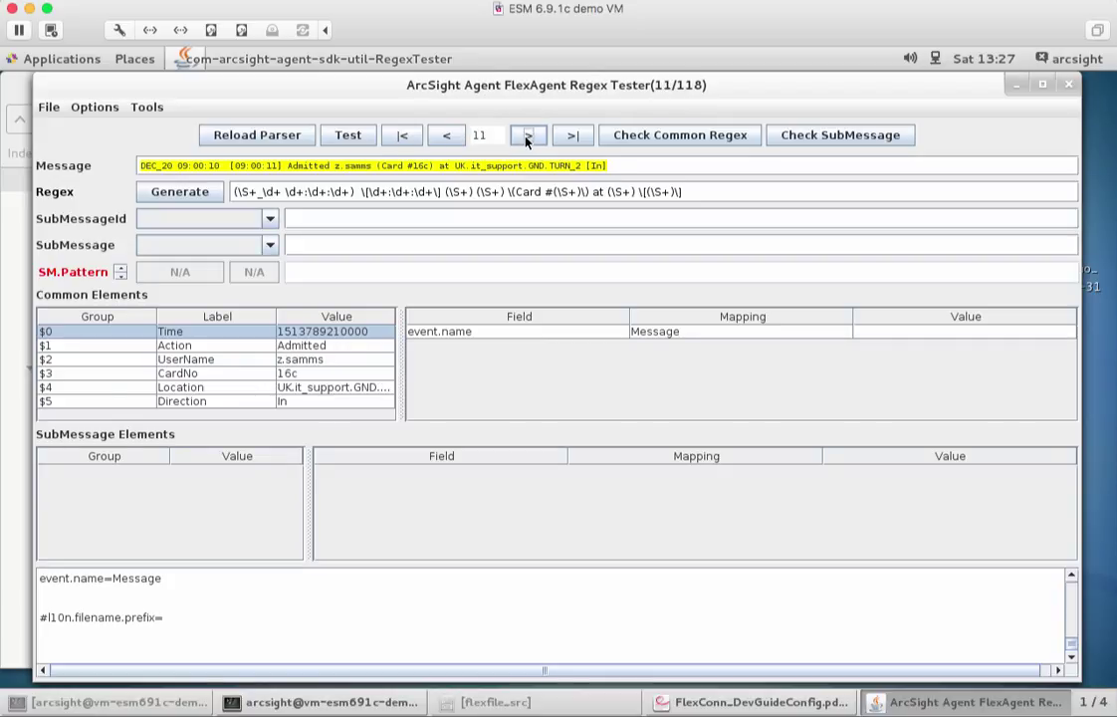
click(527, 136)
click(528, 136)
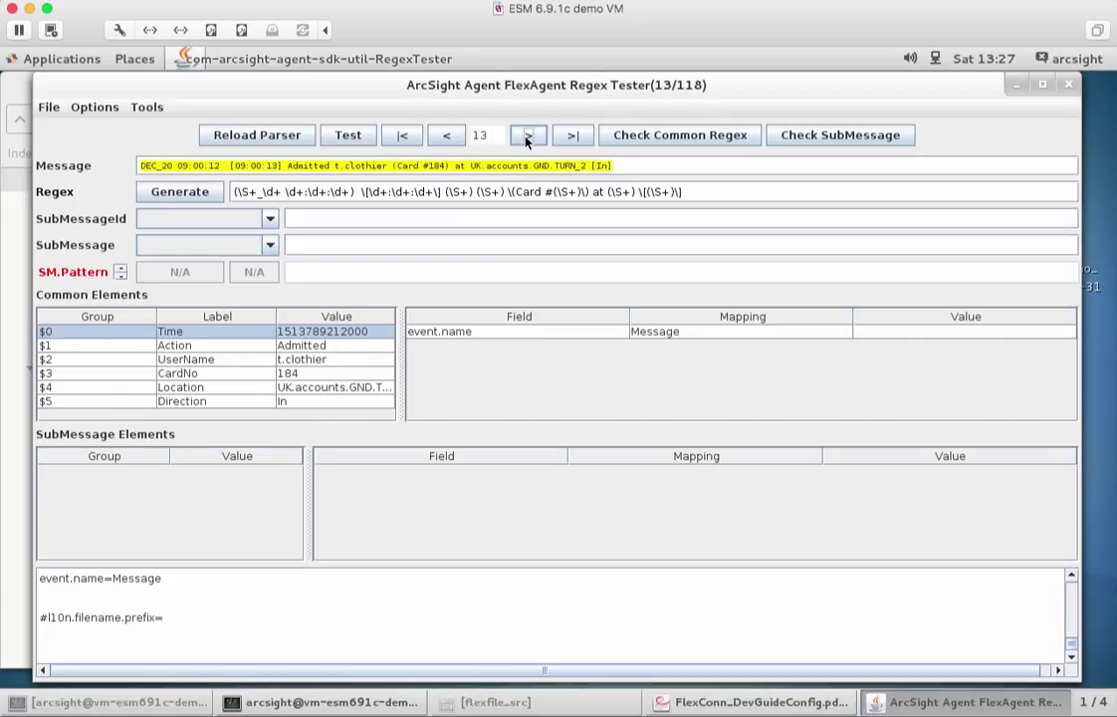
- Add a field mapping for the UserName token and assign it to event.sourceUserName
click(219, 359)
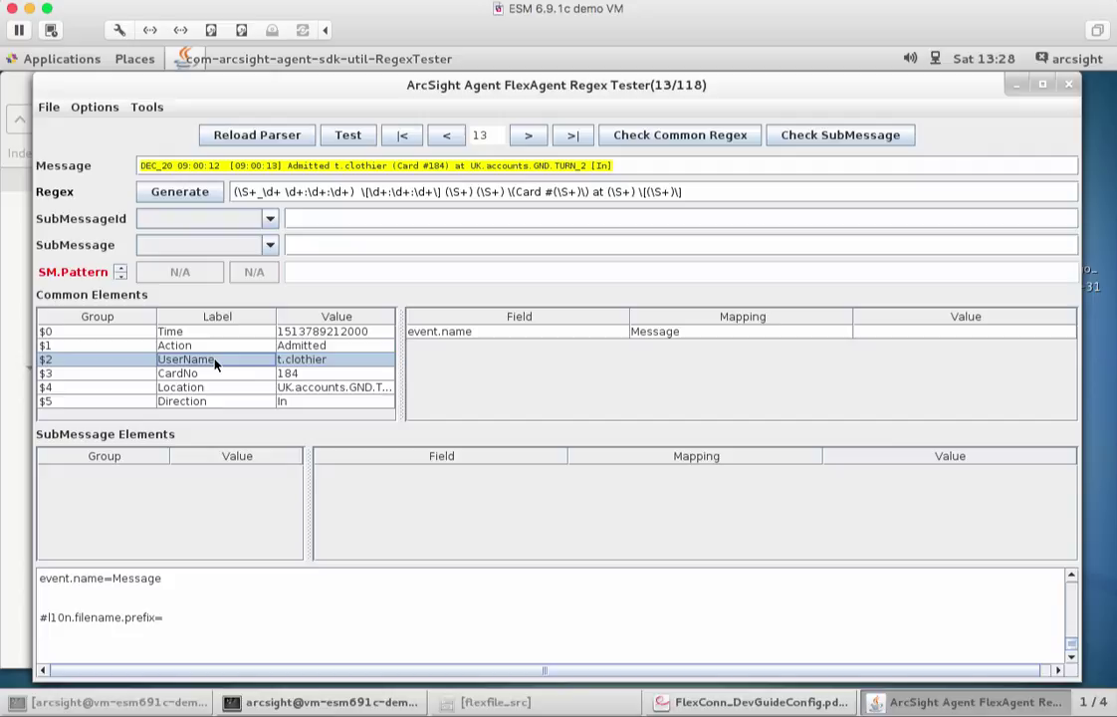
drag(215, 364, 642, 355)
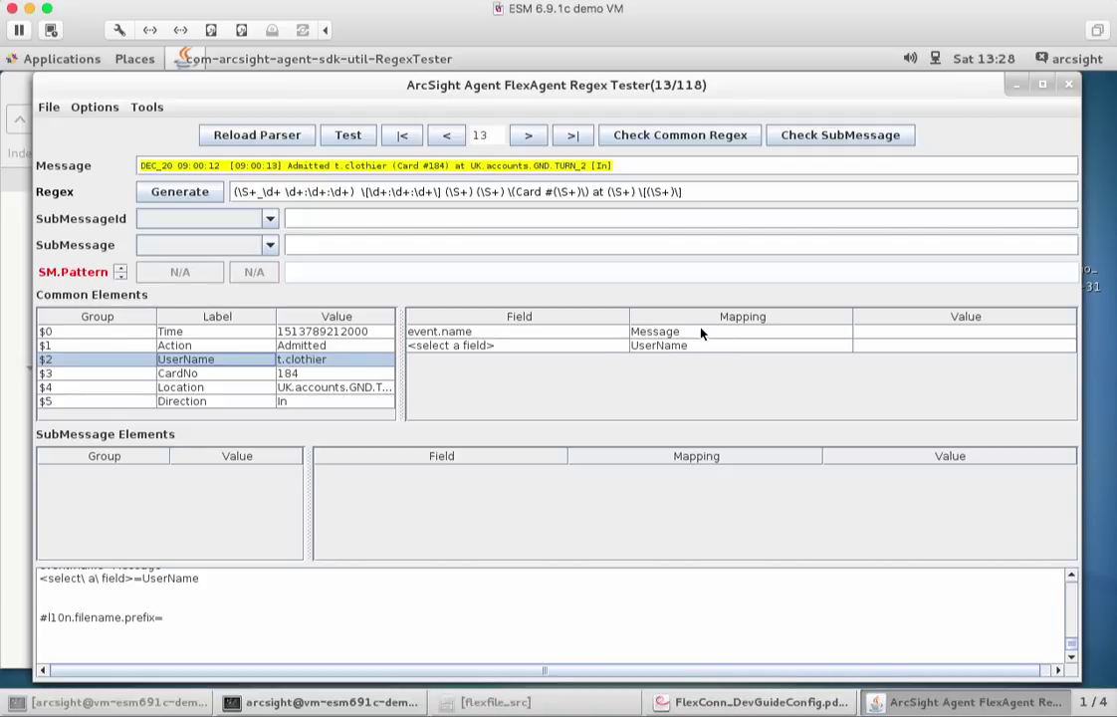
click(490, 345)
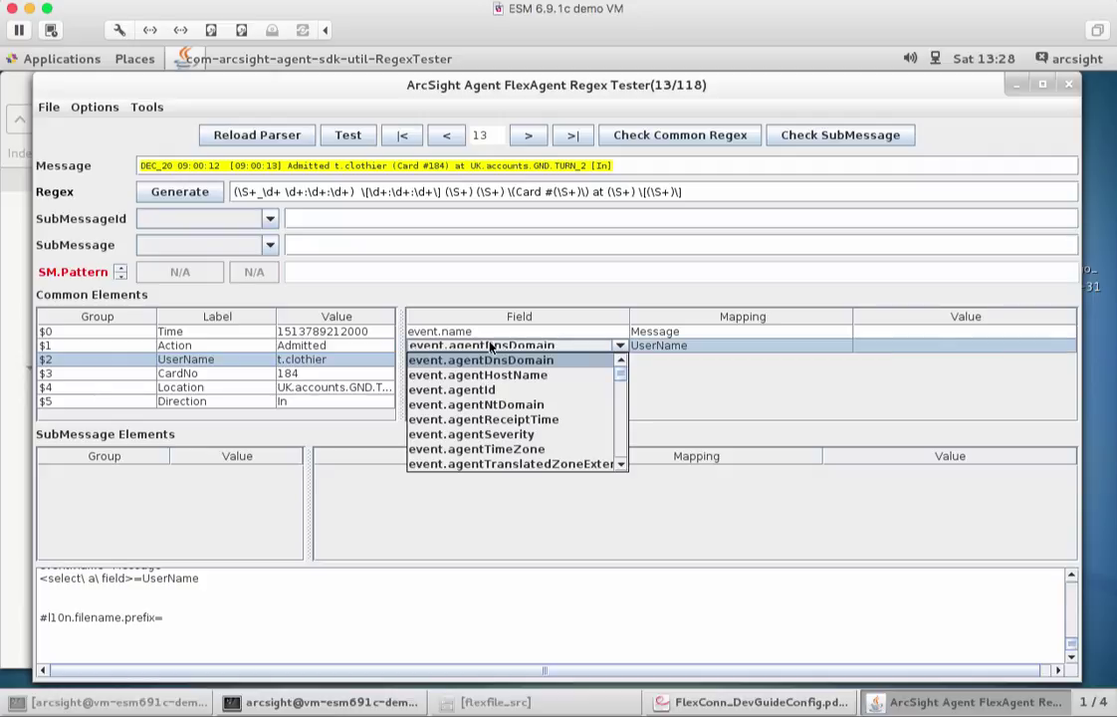
drag(619, 374, 624, 412)
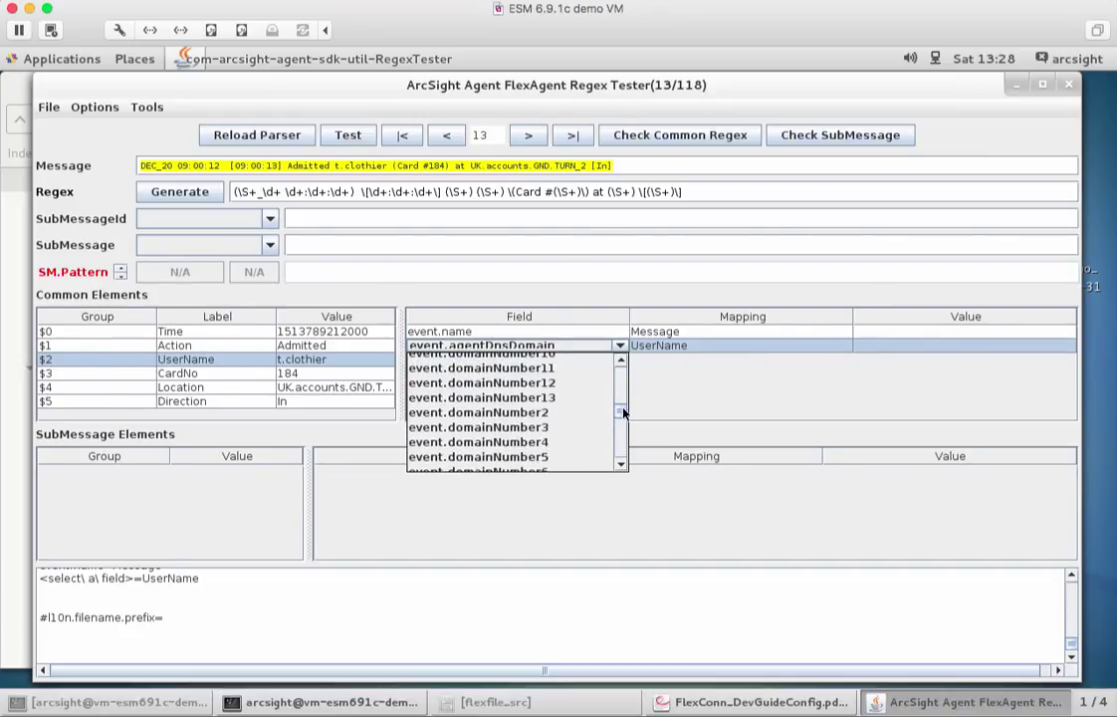
drag(623, 412, 625, 450)
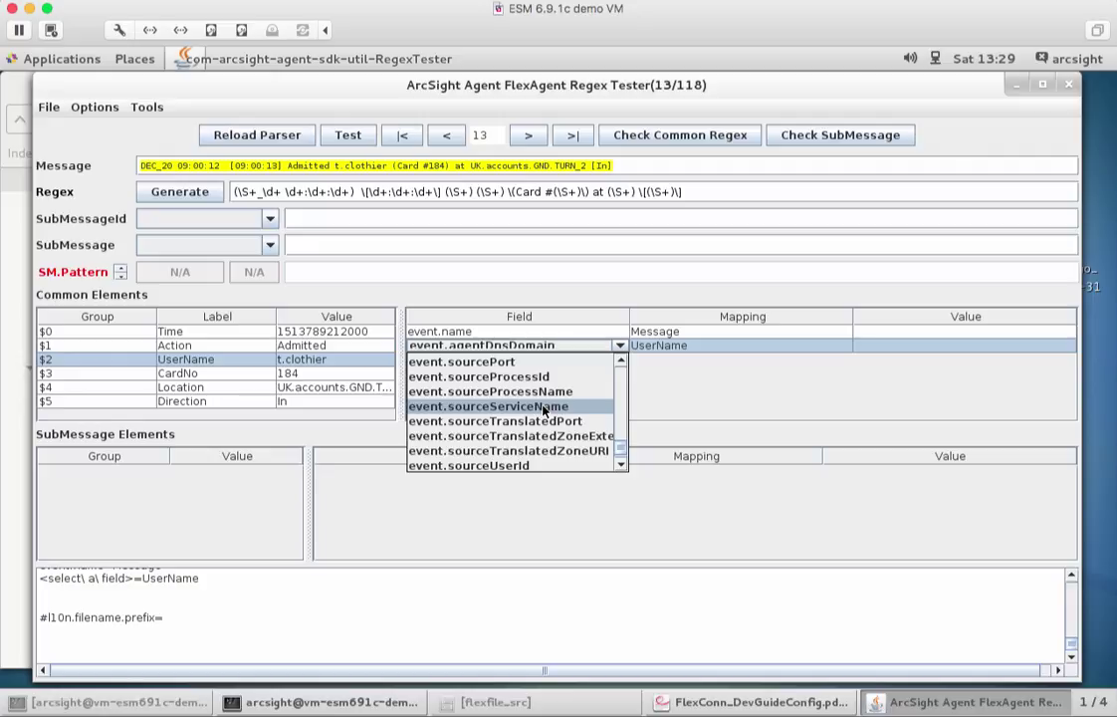
click(621, 465)
click(621, 465)
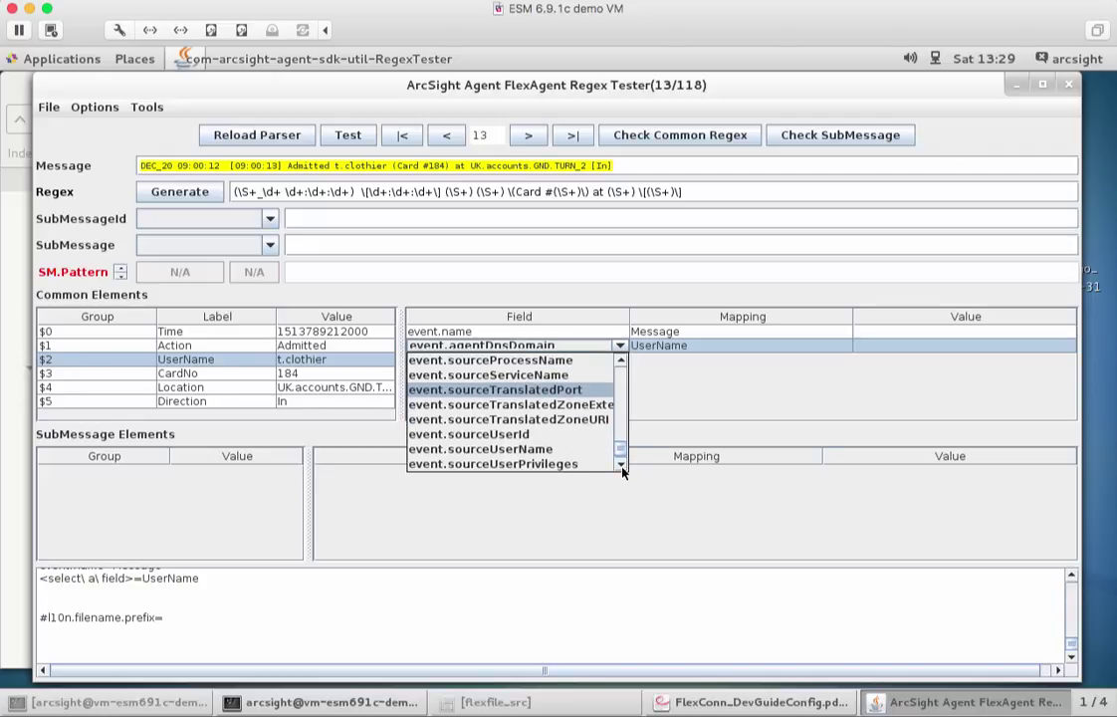
click(537, 451)
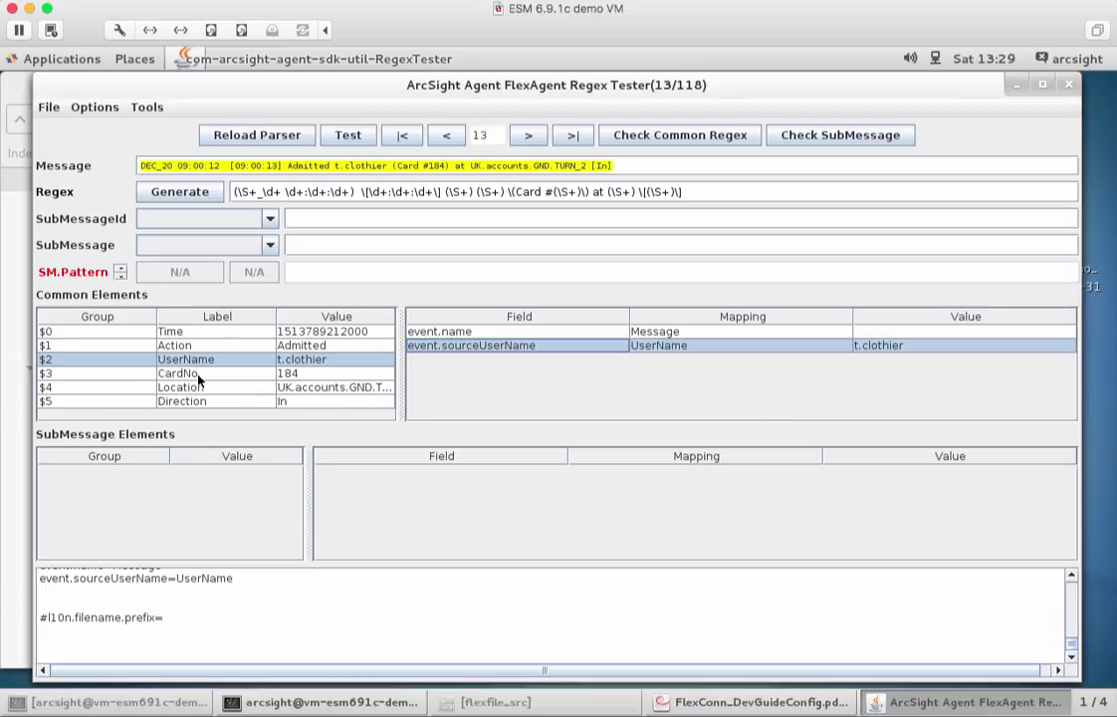
- Add a field mapping for the CardNo token and assign it to event.sourceUserId
drag(179, 374, 518, 371)
click(540, 365)
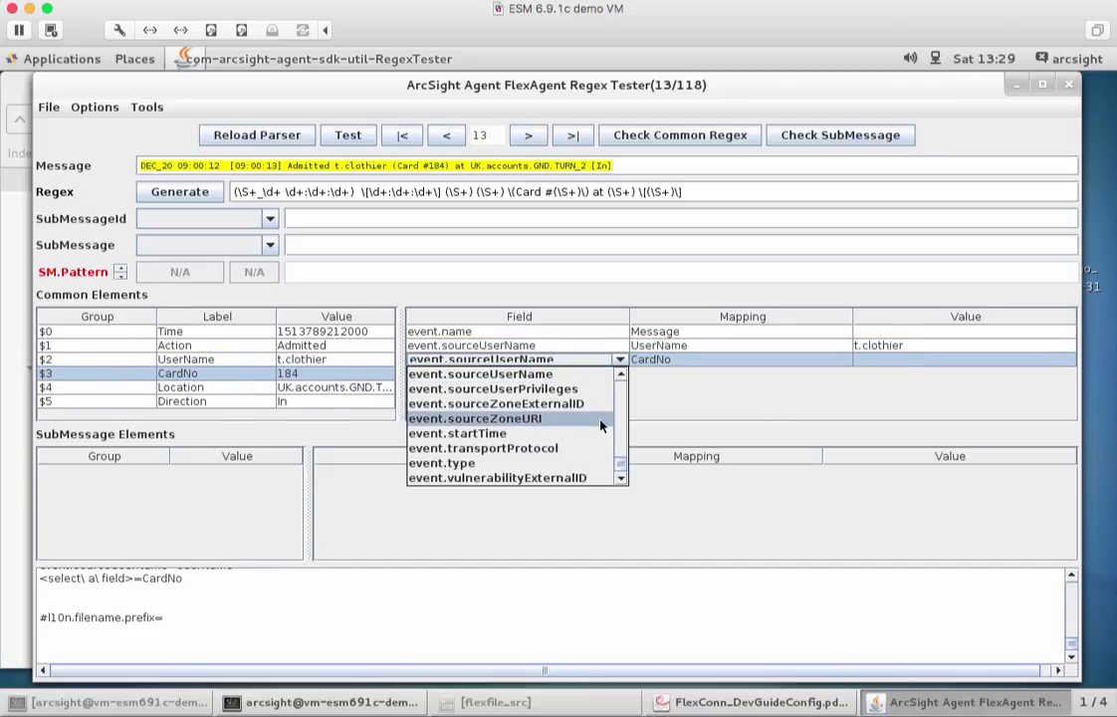
click(621, 375)
click(622, 374)
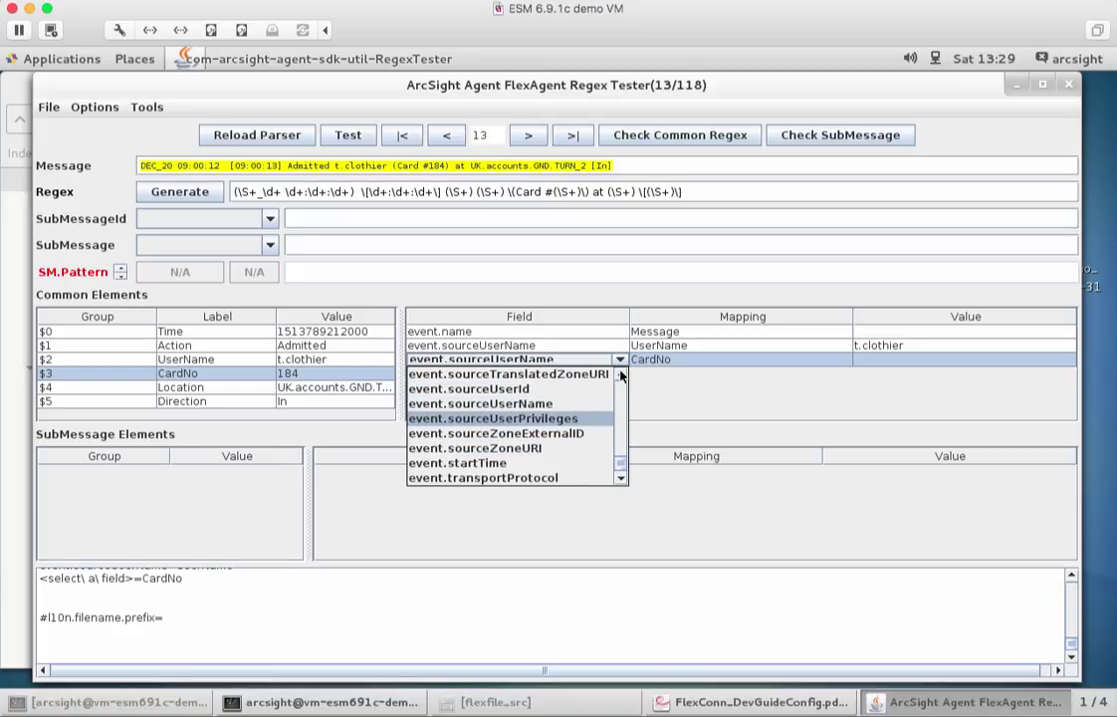
click(535, 390)
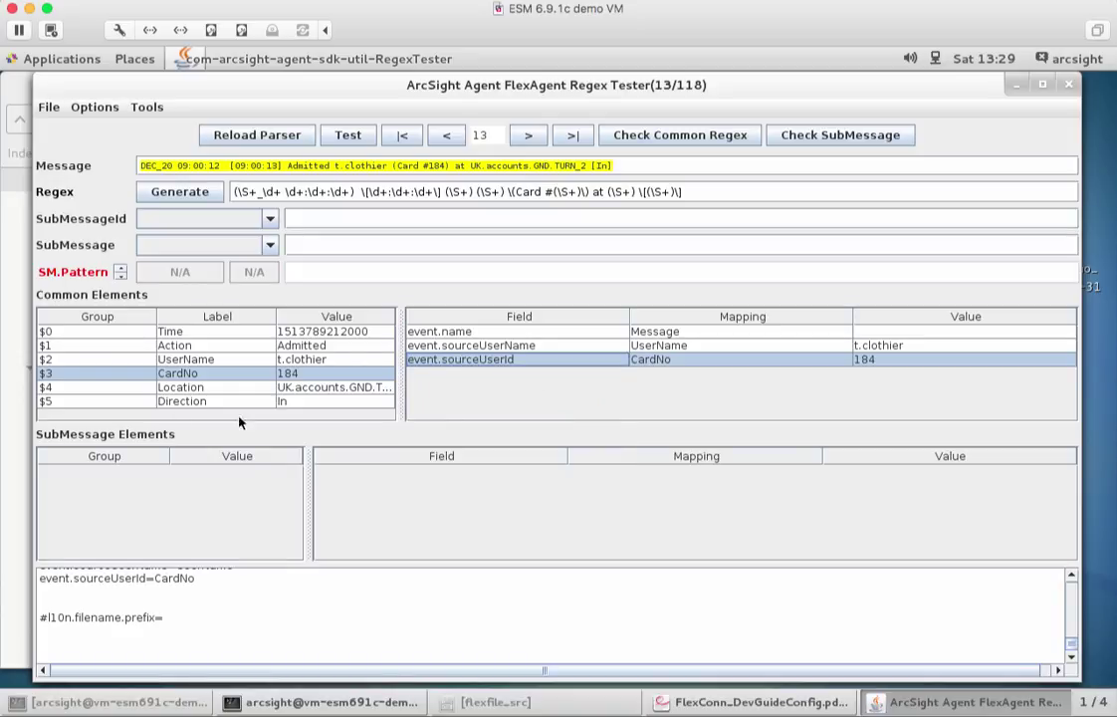
- Add a field mapping for the Location token and assign it to event.sourceHostName
drag(219, 393, 533, 378)
click(575, 373)
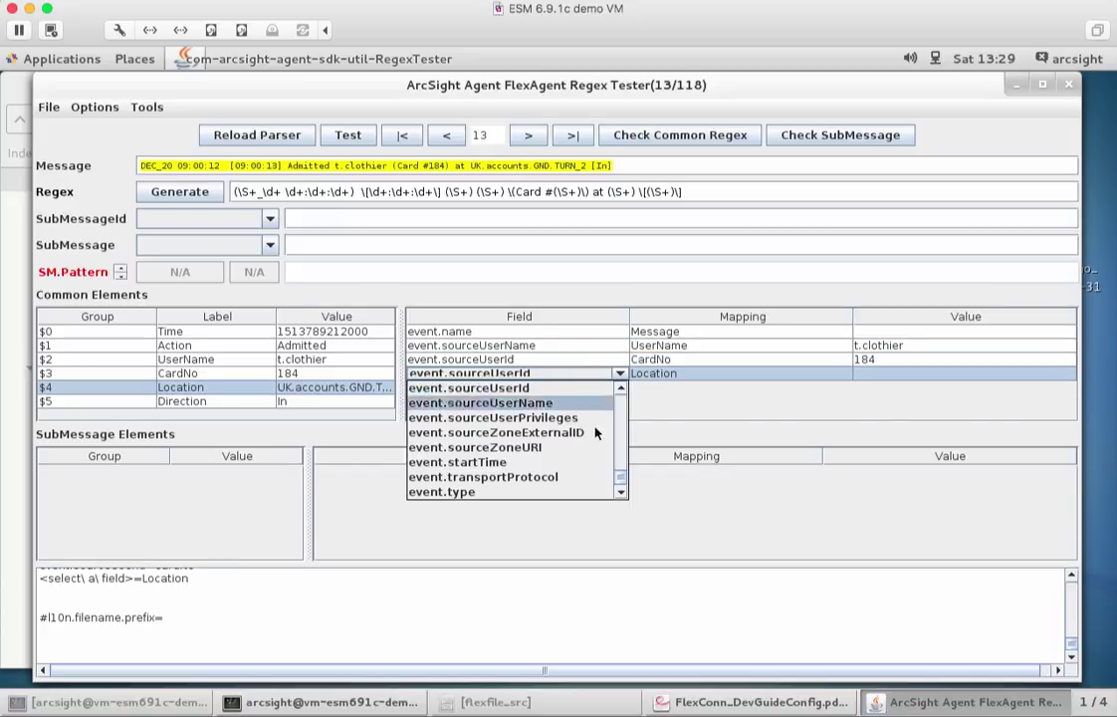
scroll(619, 427, up, 5)
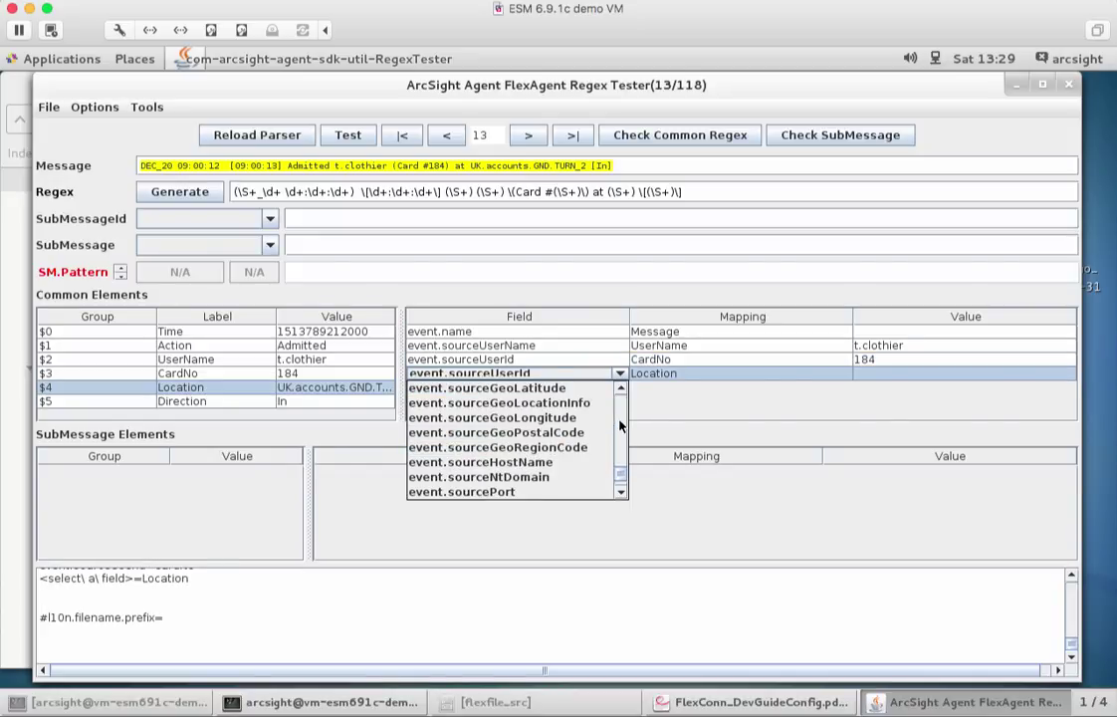
scroll(618, 428, up, 4)
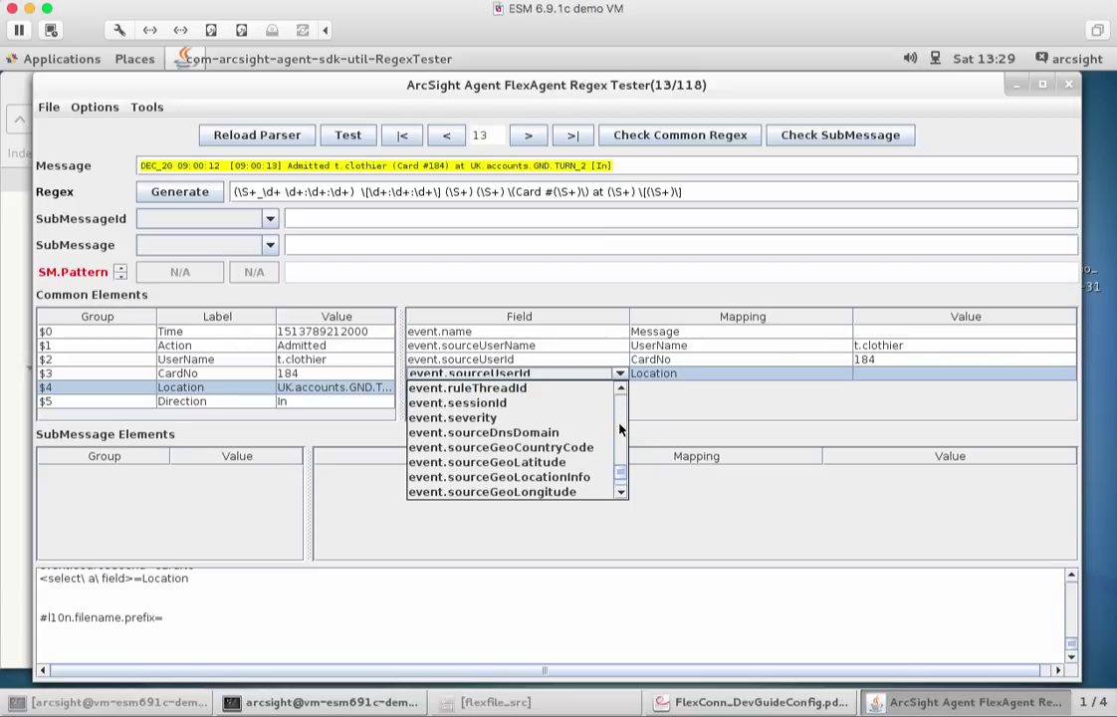
click(620, 492)
click(620, 492)
click(620, 492)
click(621, 491)
click(621, 491)
click(620, 492)
click(621, 492)
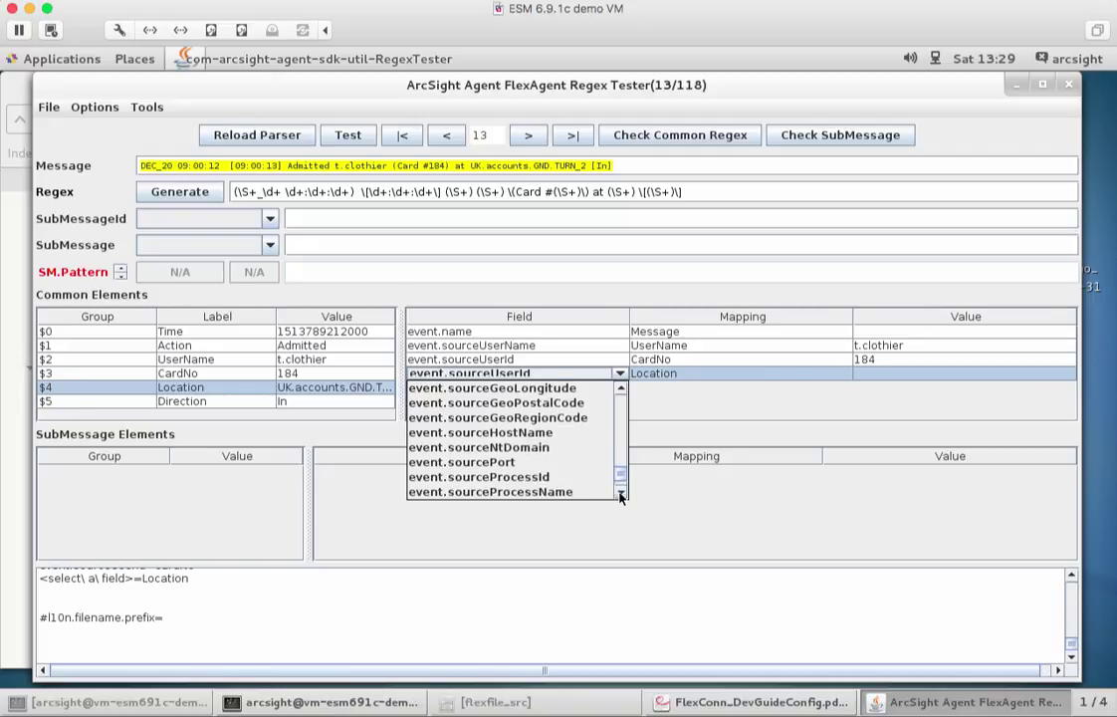
click(535, 435)
click(188, 404)
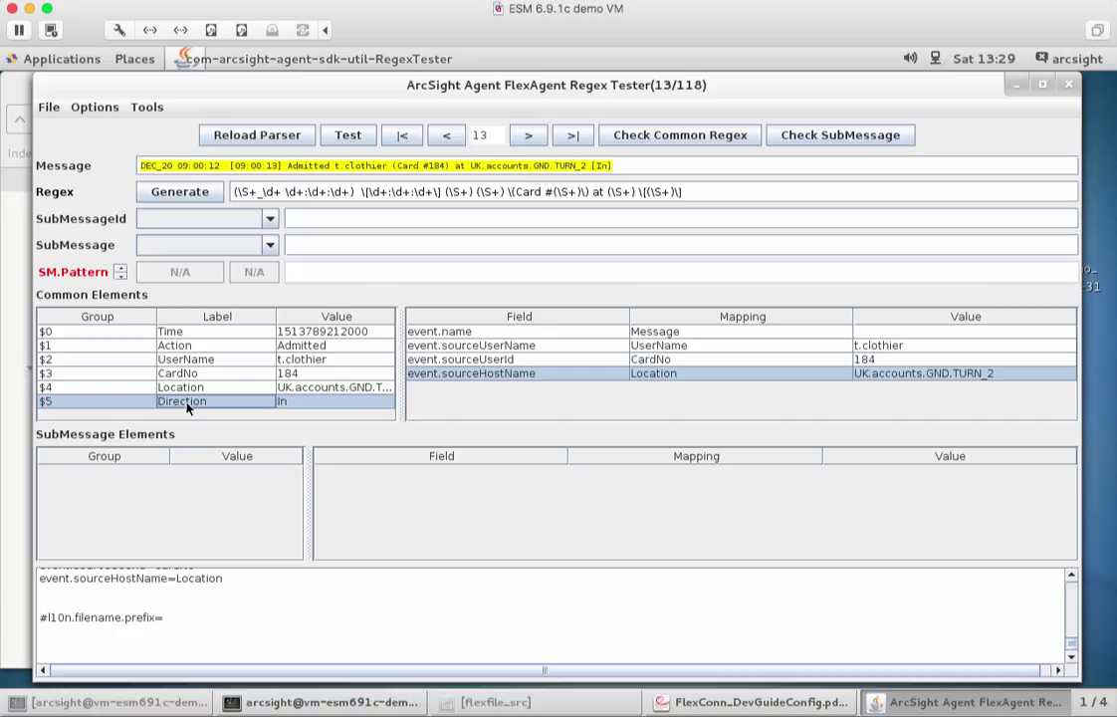
drag(188, 408, 467, 390)
click(540, 388)
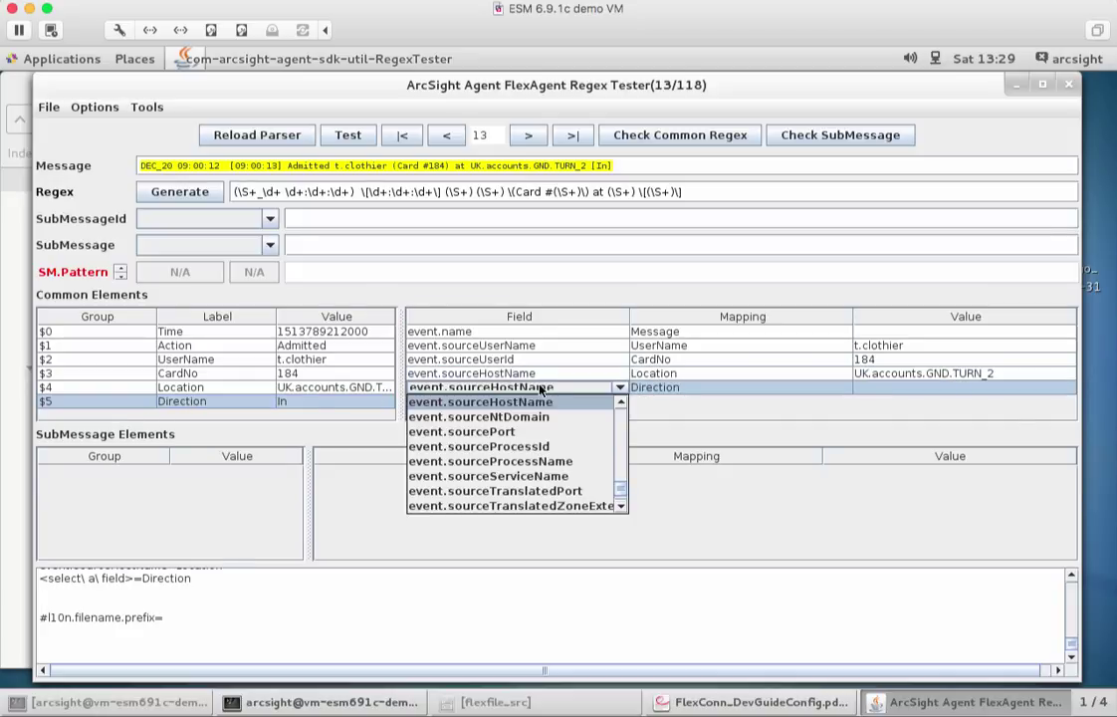
mouse_move(620, 488)
mouse_down()
mouse_move(620, 460)
mouse_move(621, 470)
mouse_up()
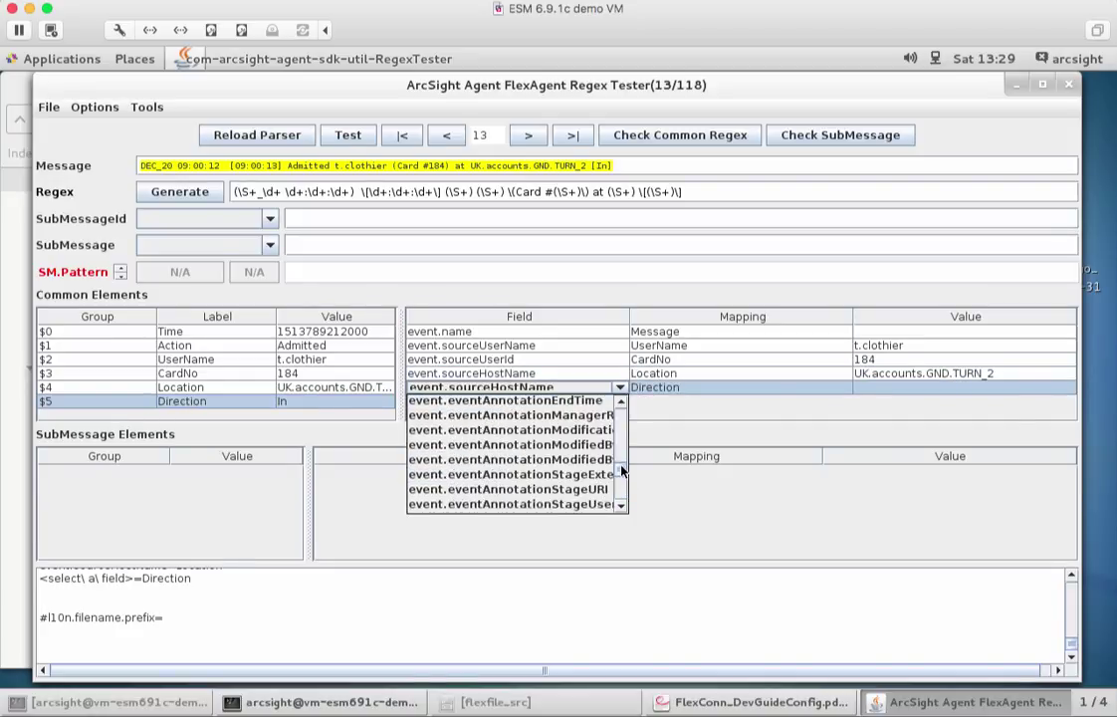
scroll(543, 409, down, 3)
scroll(544, 409, down, 2)
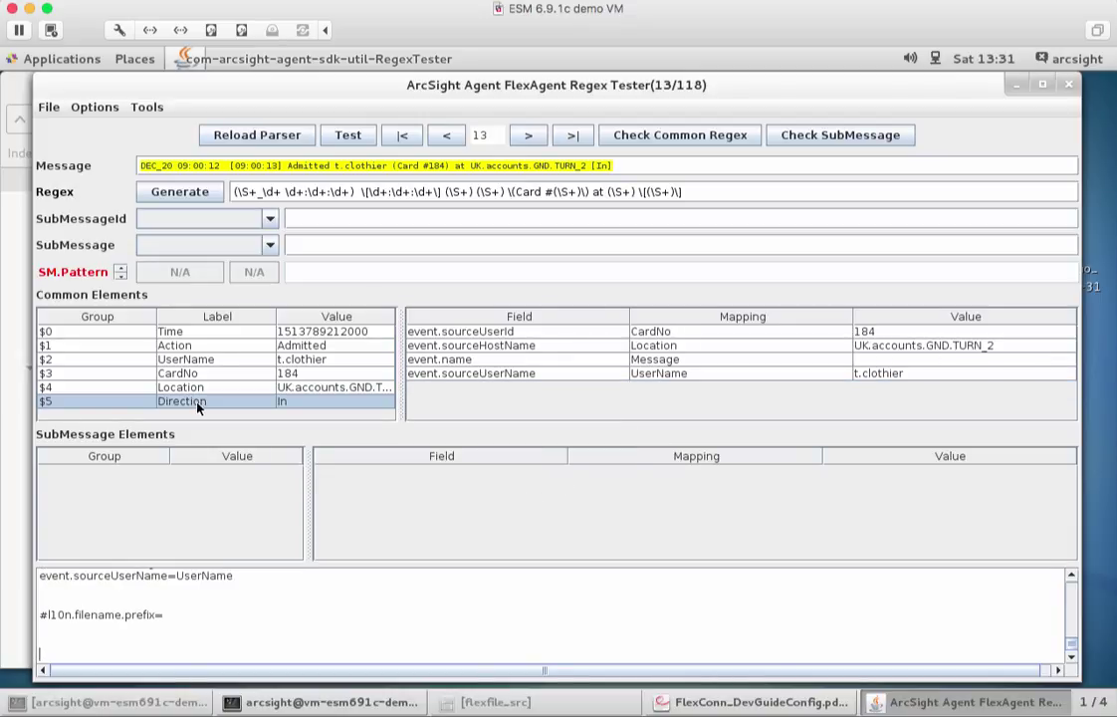
- Add a field mapping for the Direction token and assign it to event.deviceCustomString1
drag(198, 407, 528, 392)
click(478, 386)
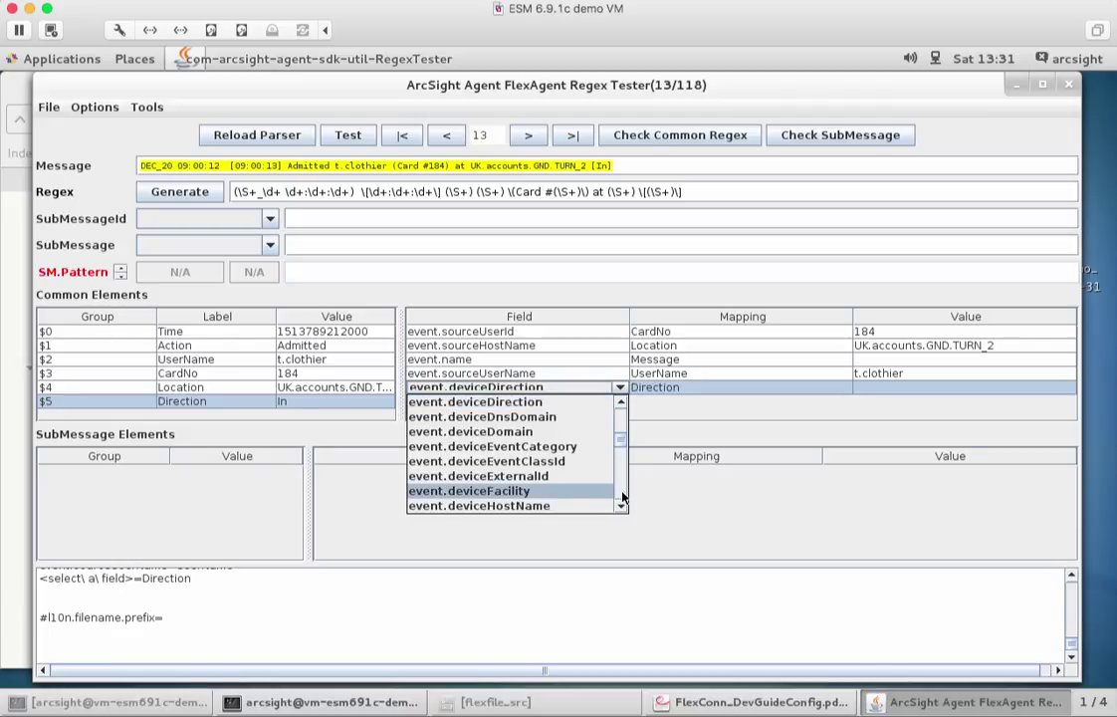
scroll(623, 453, down, 4)
scroll(622, 458, down, 20)
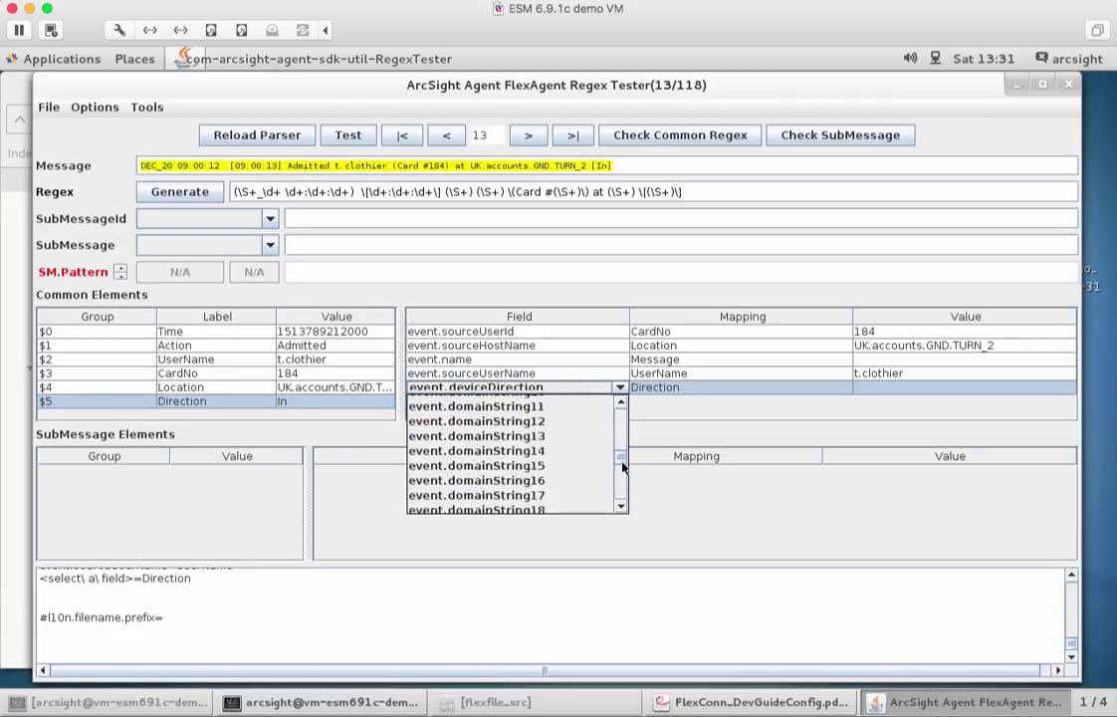
scroll(623, 482, down, 2)
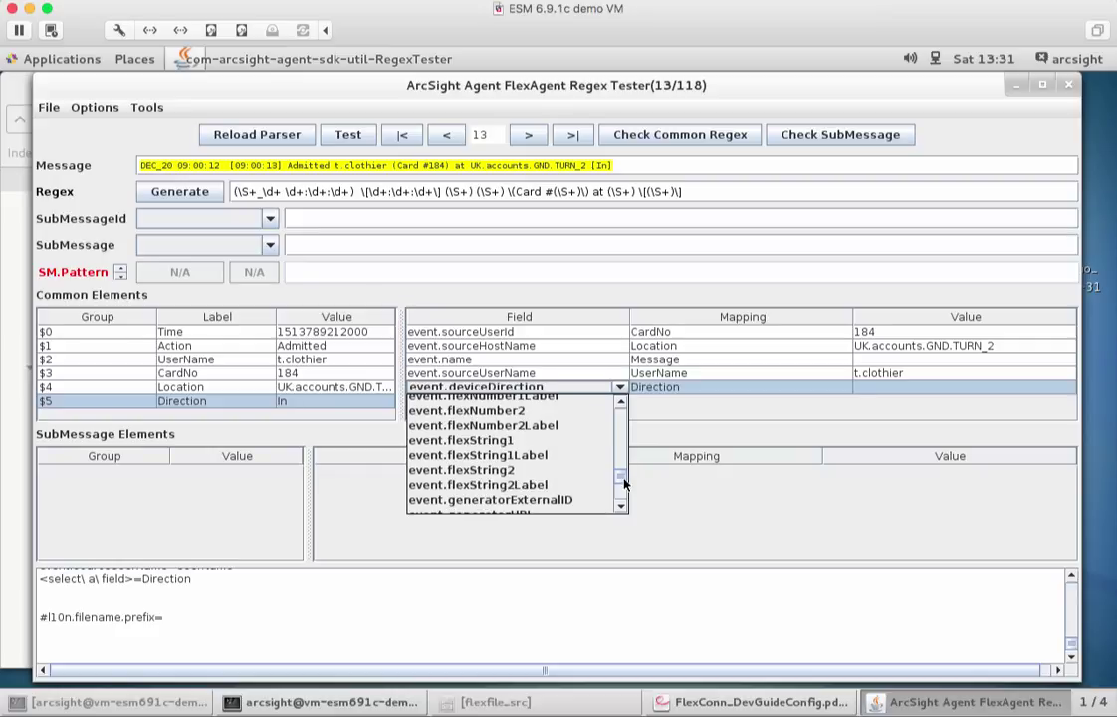
scroll(623, 482, up, 5)
scroll(623, 484, down, 10)
drag(624, 485, 628, 444)
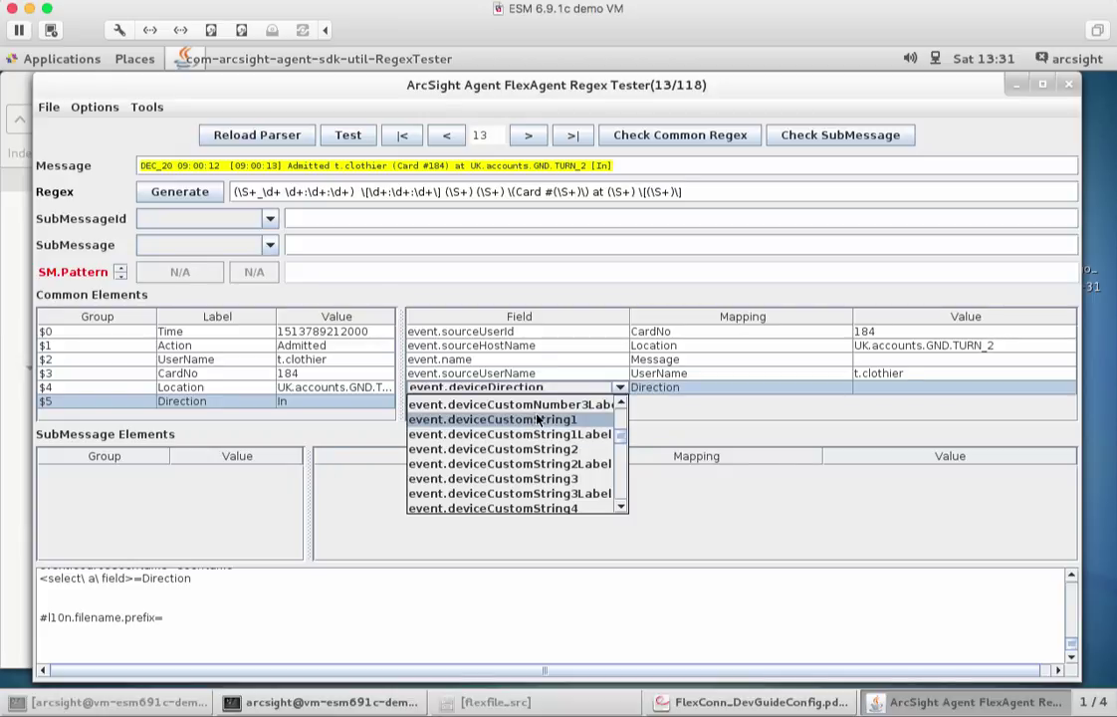
click(492, 422)
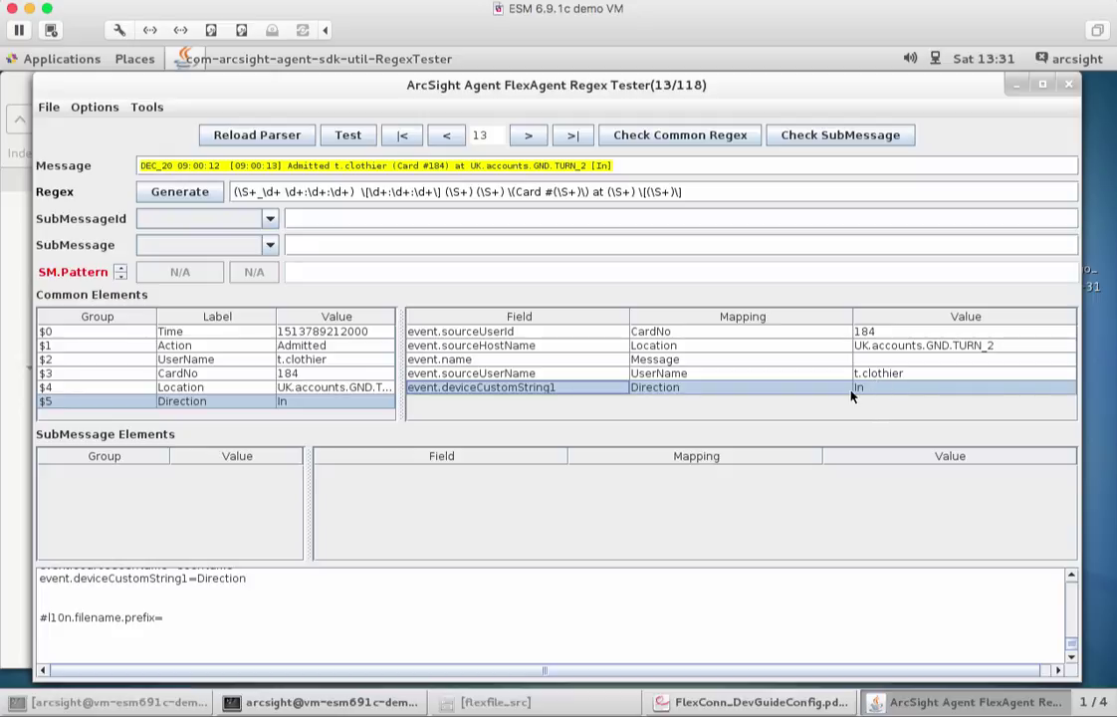
- Add a field mapping for the Action token and assign it to event.deviceAction
click(195, 346)
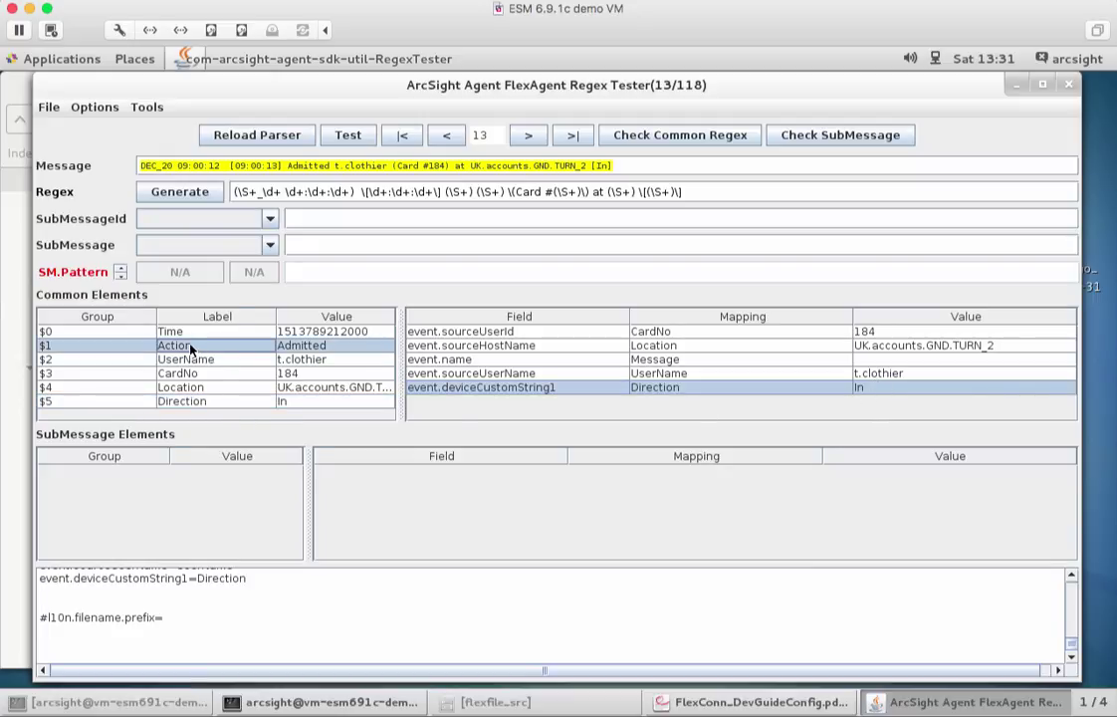
drag(192, 347, 600, 416)
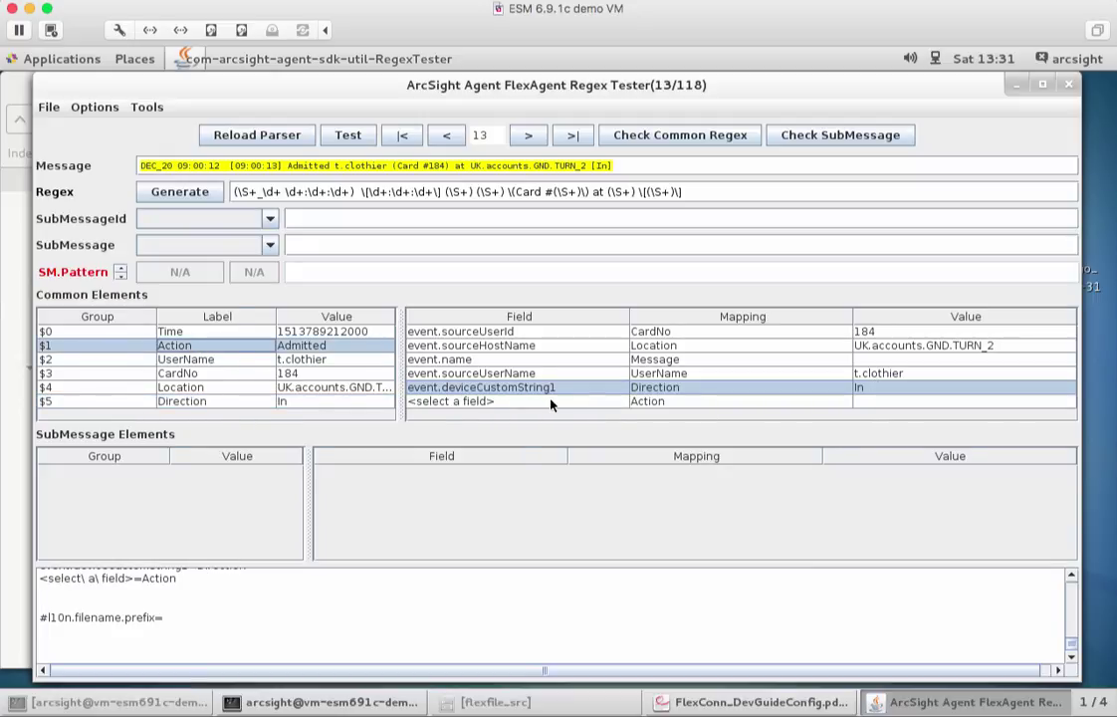
click(553, 404)
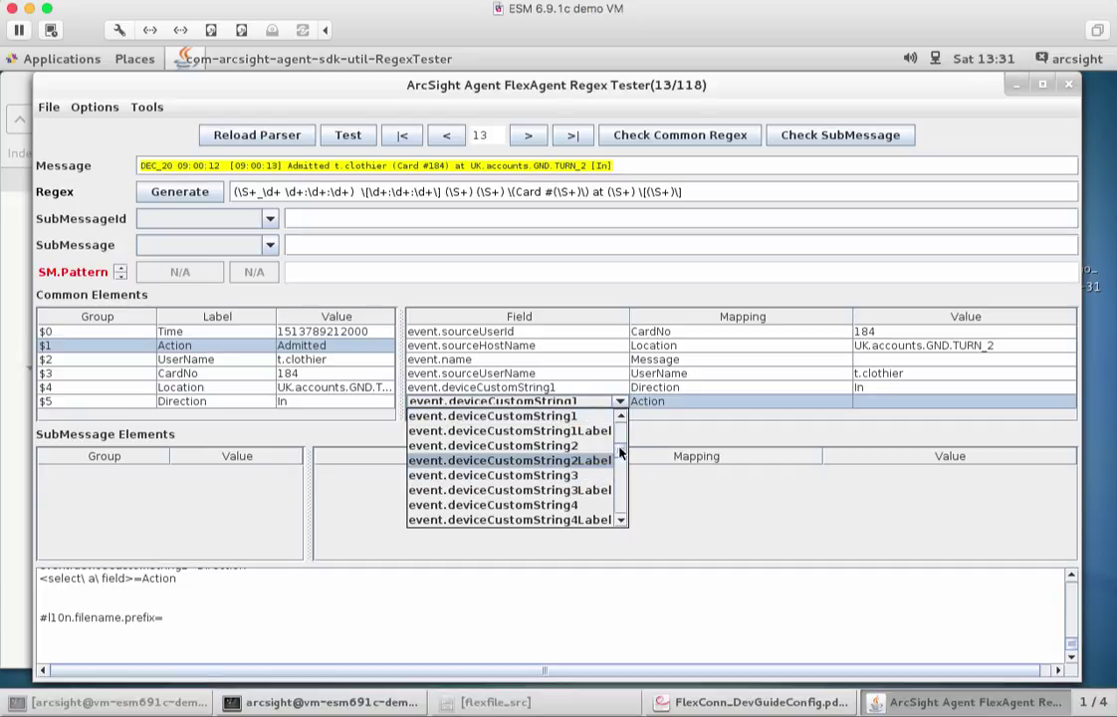
scroll(619, 453, up, 10)
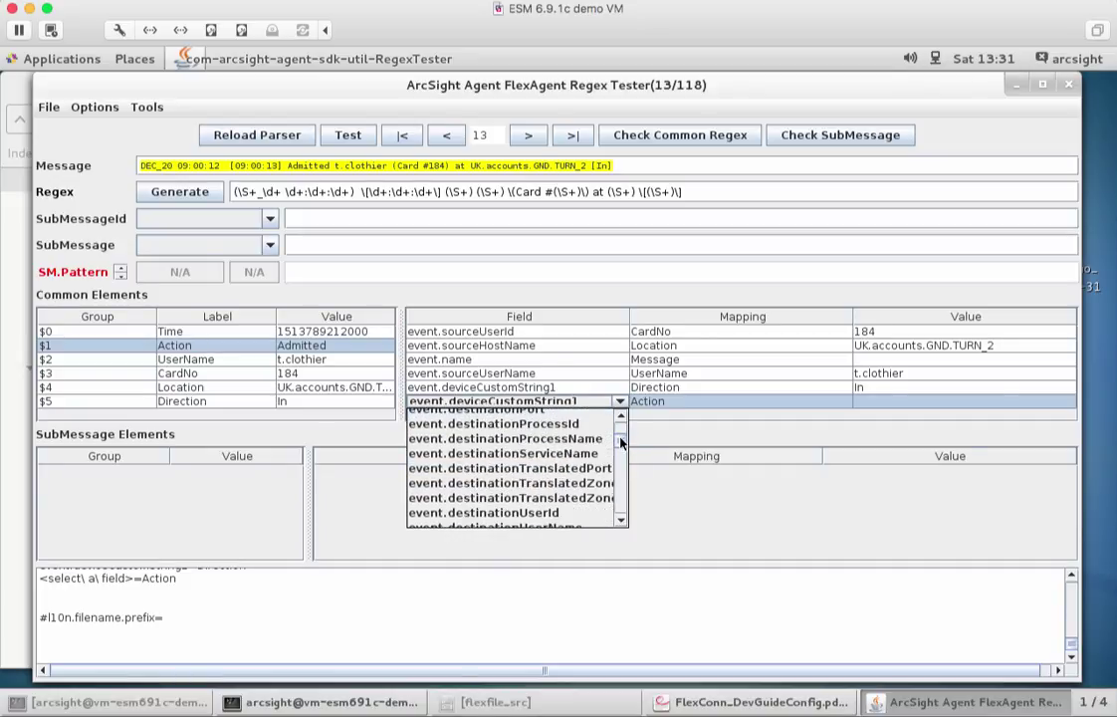
scroll(621, 457, down, 8)
scroll(620, 457, down, 12)
scroll(622, 451, up, 12)
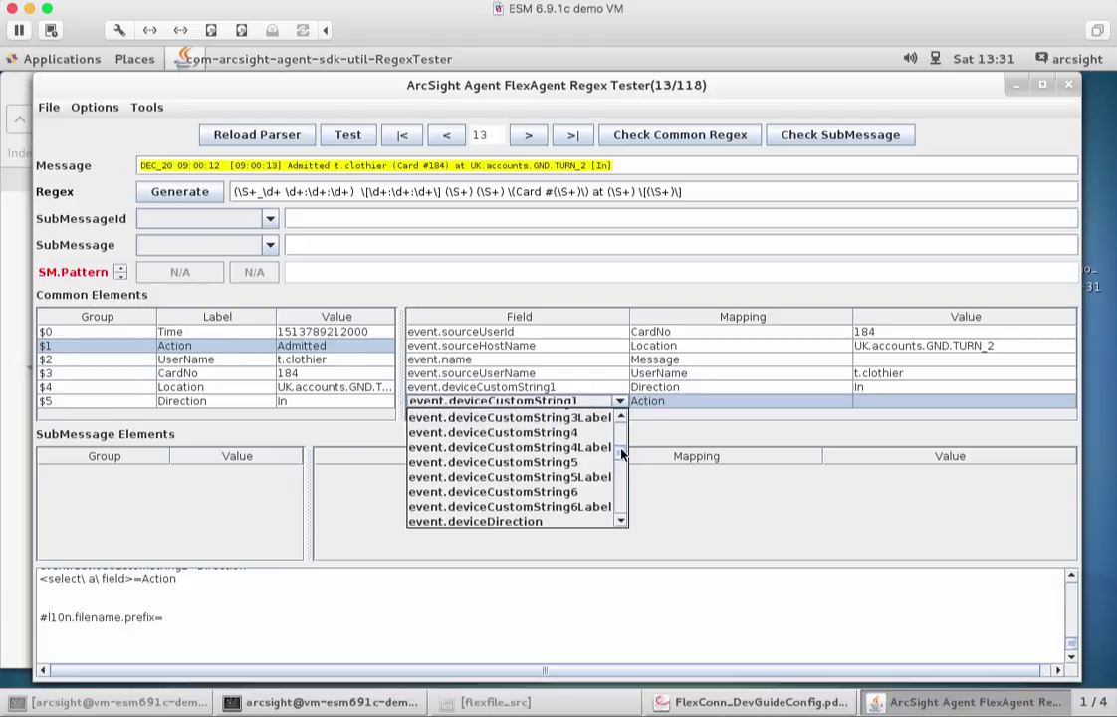
scroll(622, 451, up, 8)
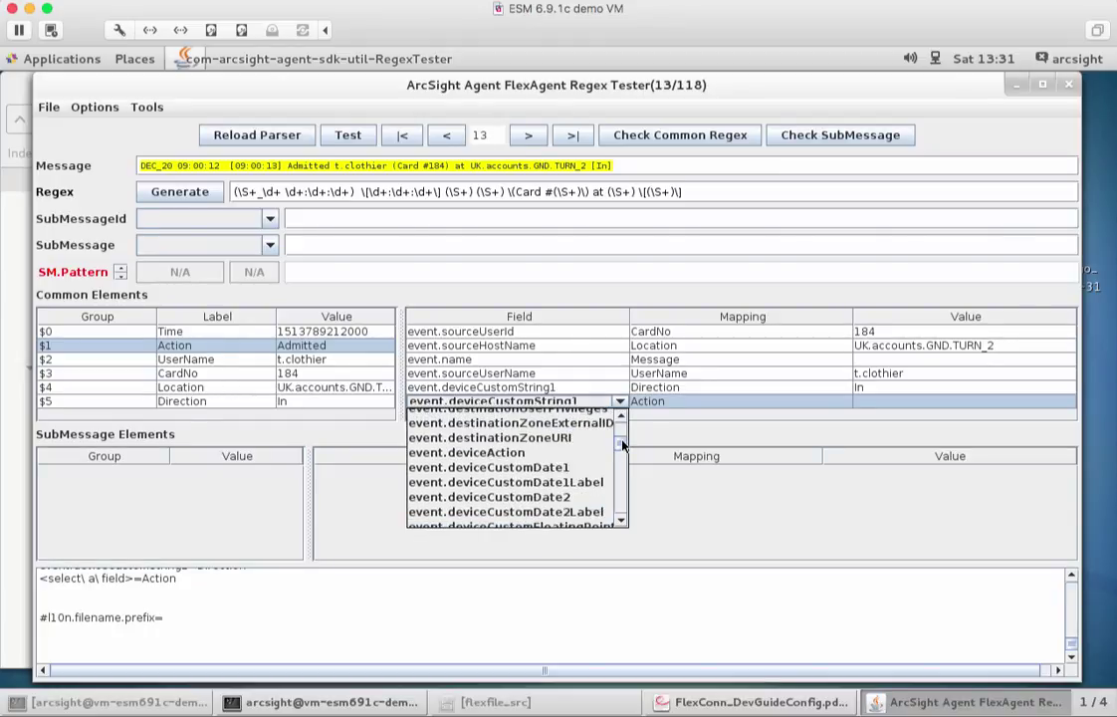
click(563, 453)
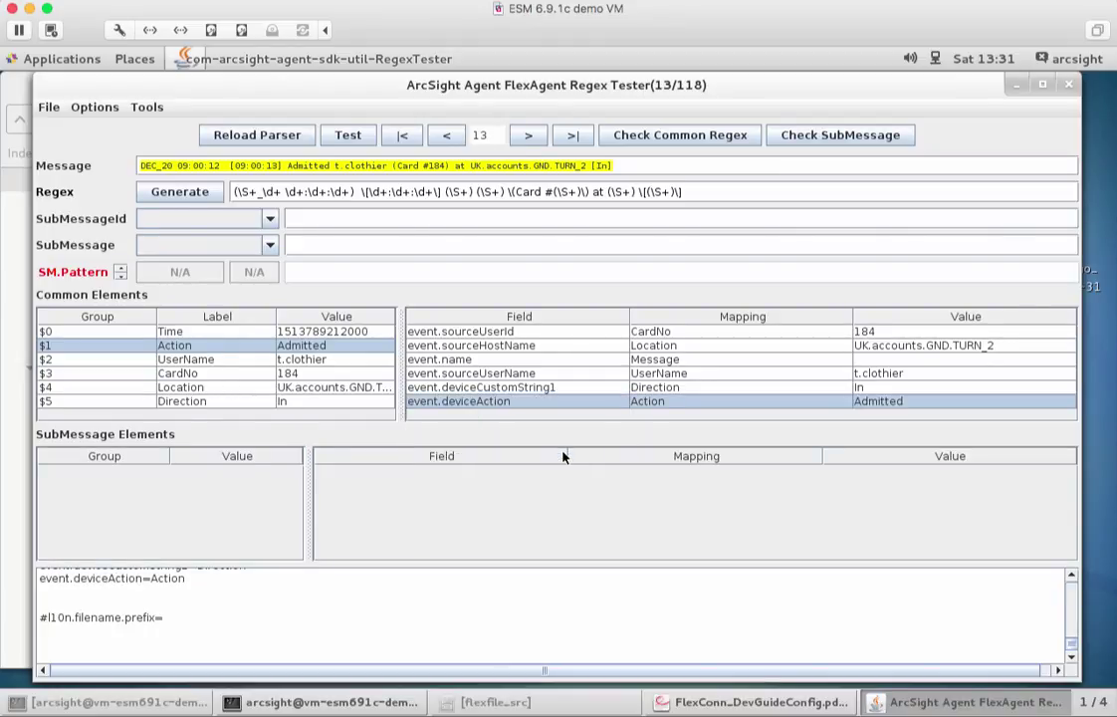
- Add a field mapping for the Time token and assign it to event.endTime
click(565, 373)
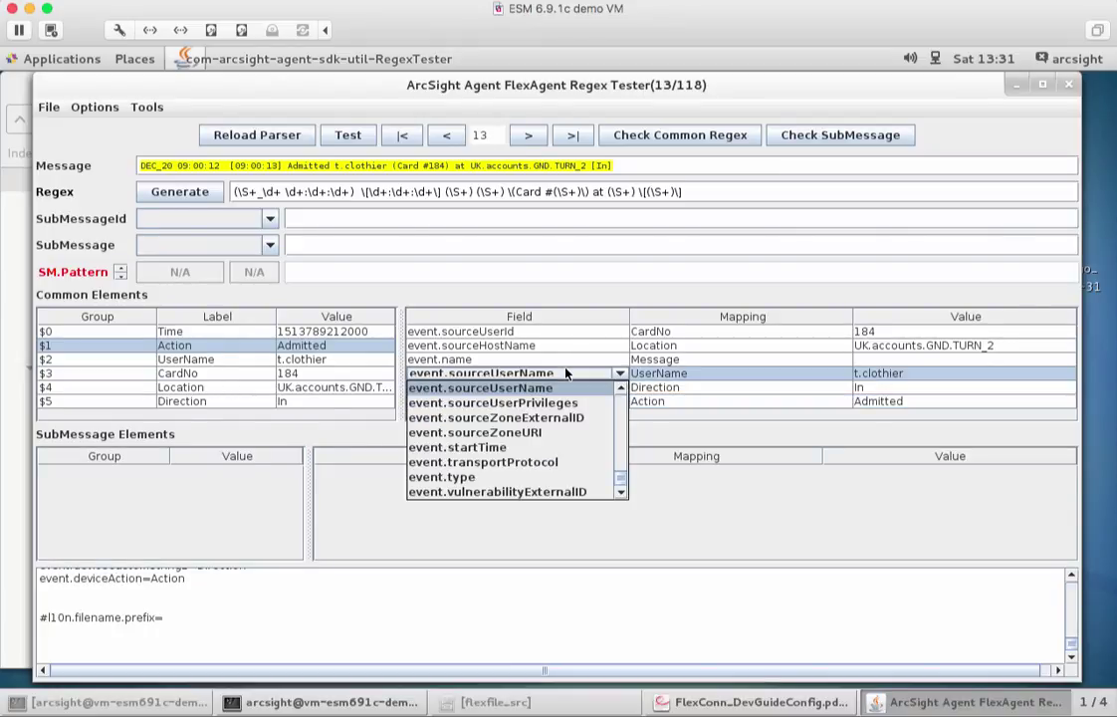
click(737, 413)
click(170, 334)
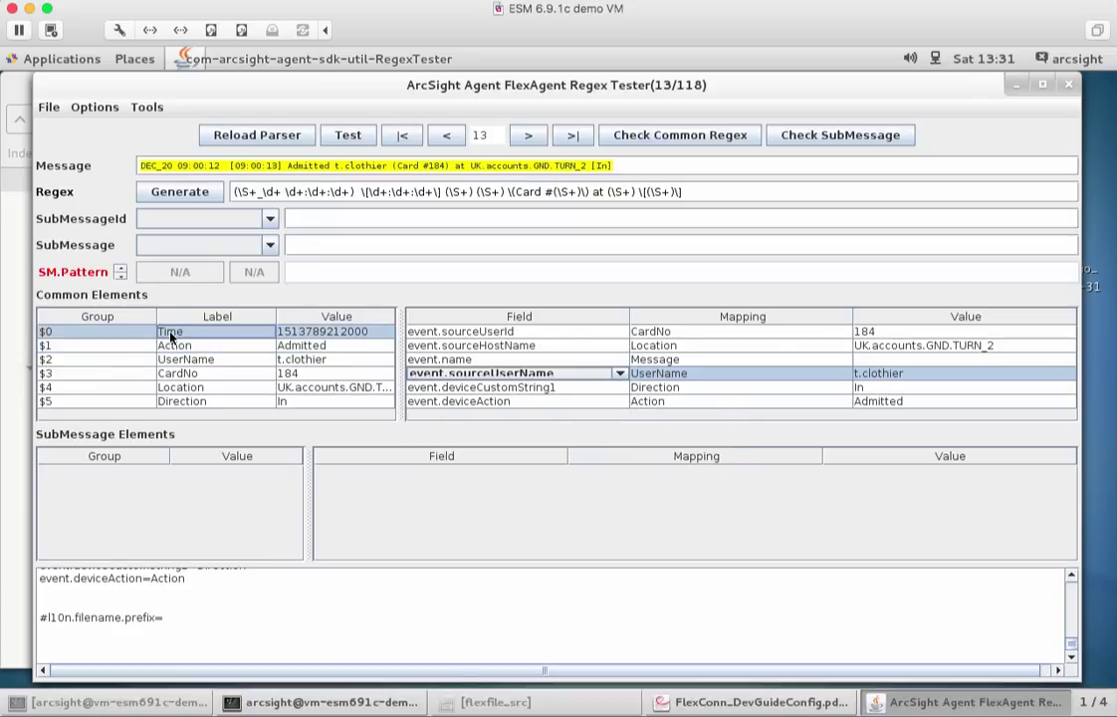
drag(169, 339, 468, 374)
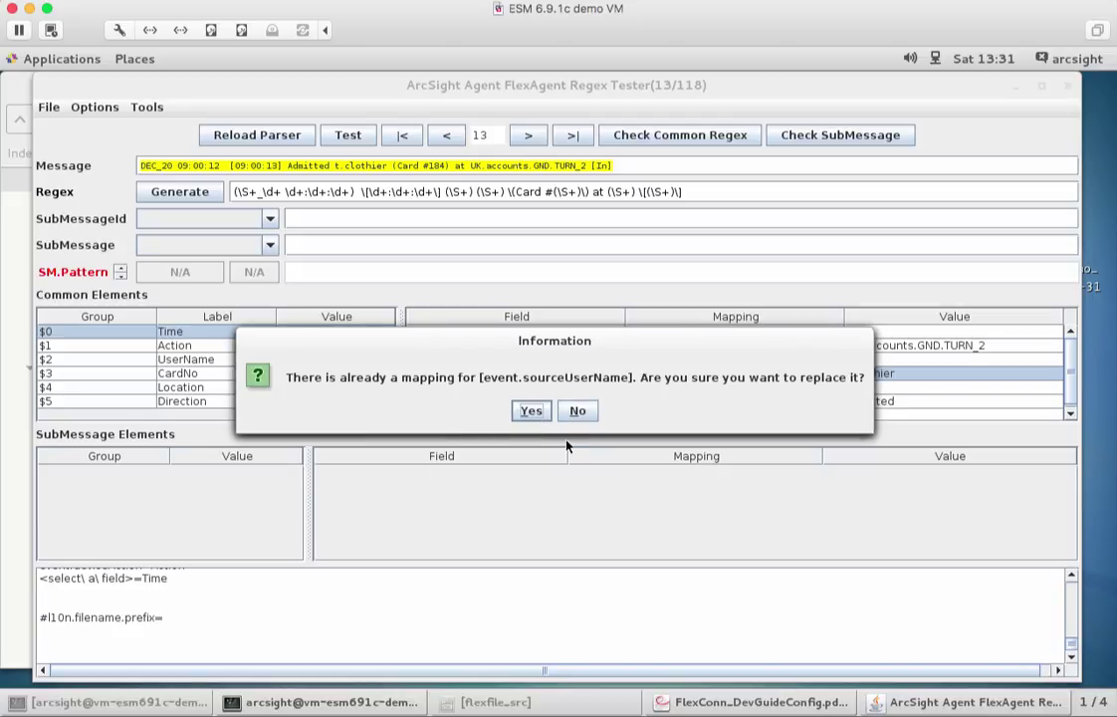
click(529, 412)
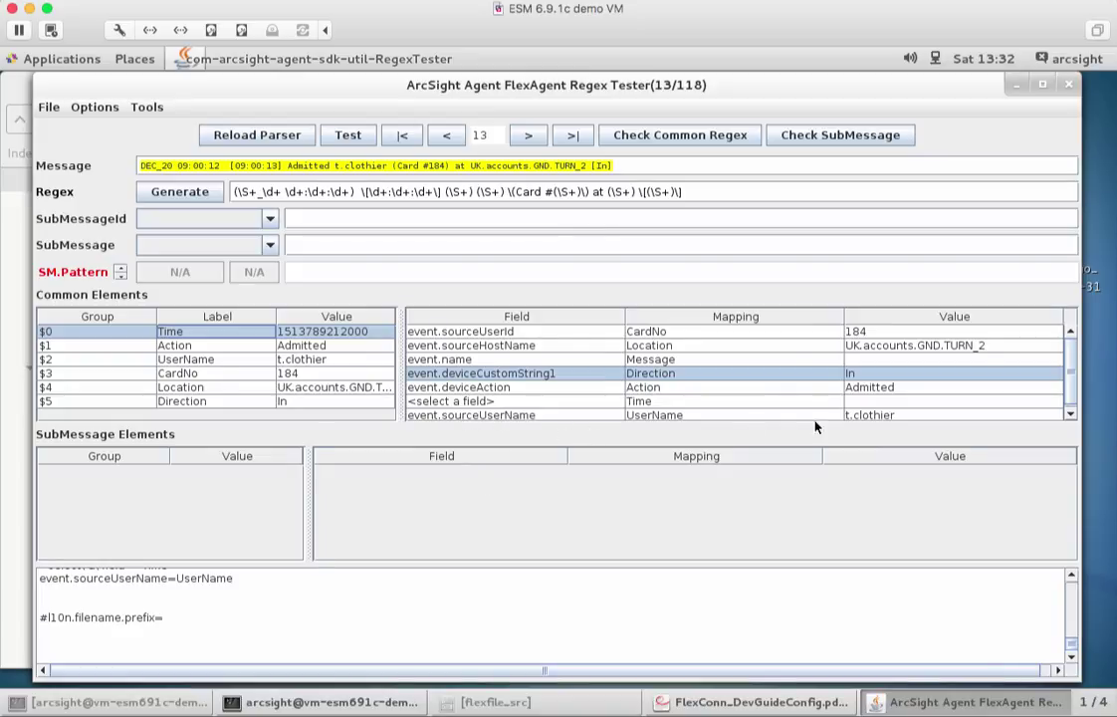
click(459, 400)
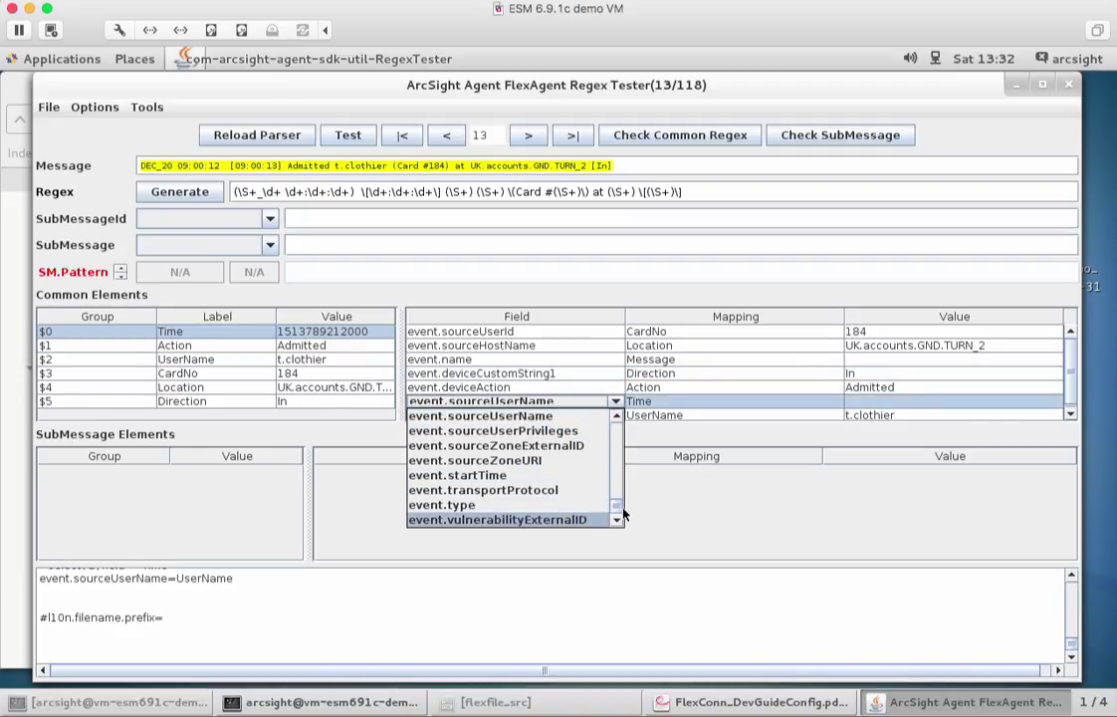
drag(617, 507, 617, 480)
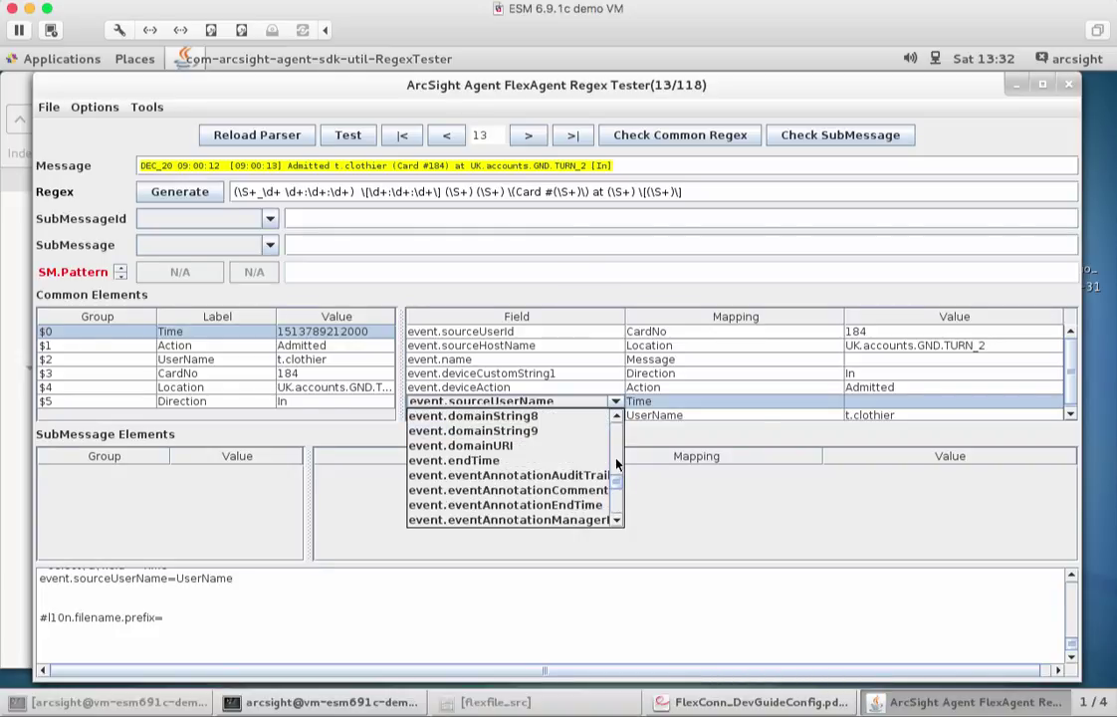
click(476, 462)
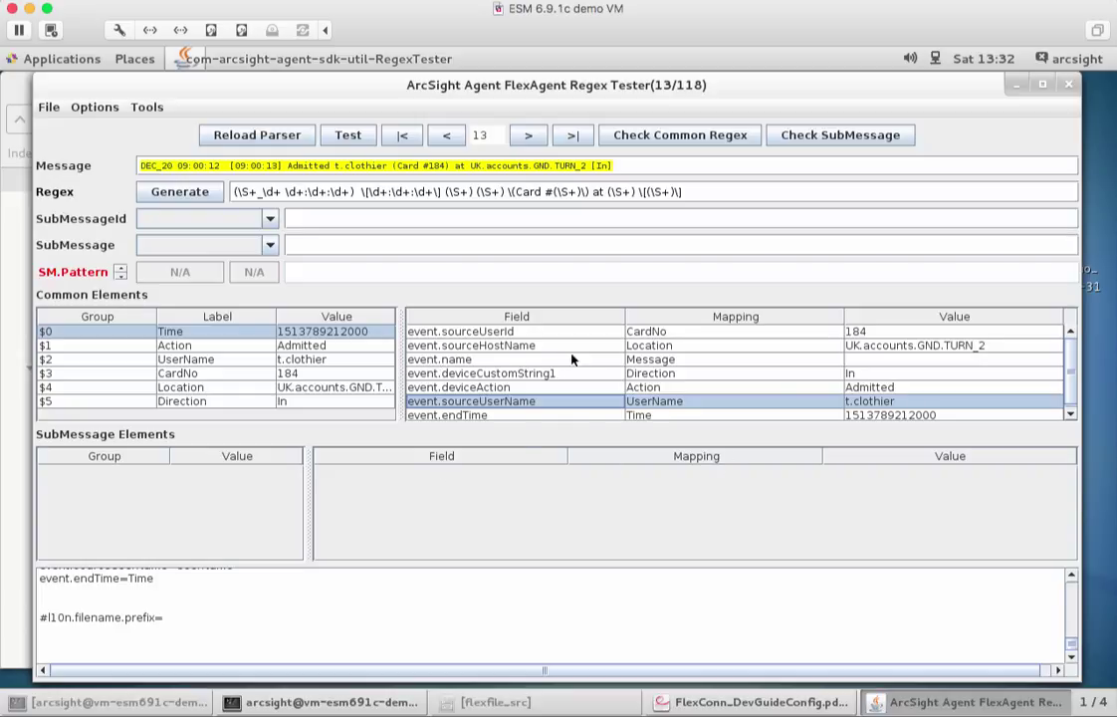
- Find the event.name mapping line in the parser text and select its Message value
click(240, 595)
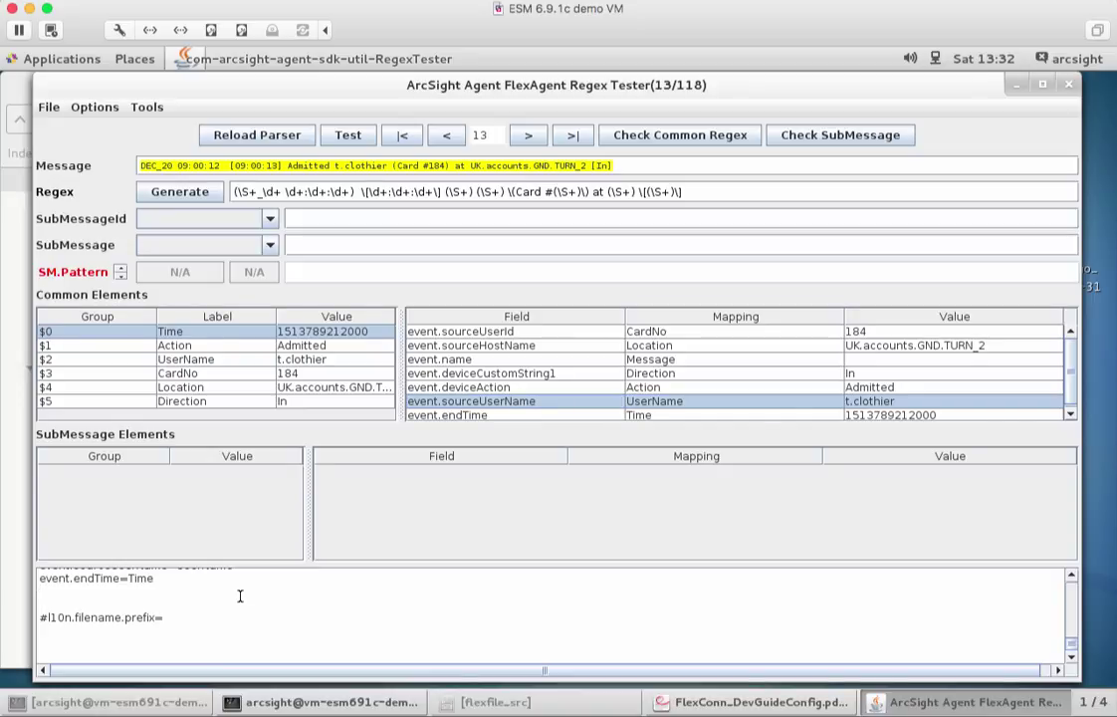
click(1071, 578)
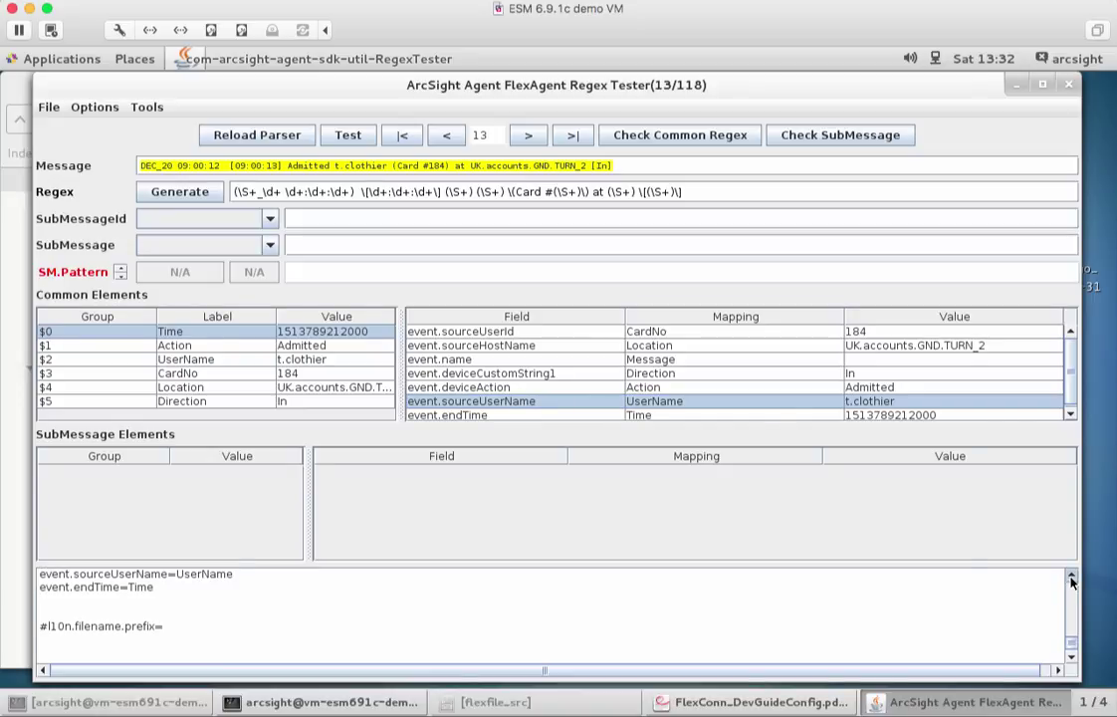
click(1071, 578)
click(1072, 577)
click(1071, 577)
click(1071, 577)
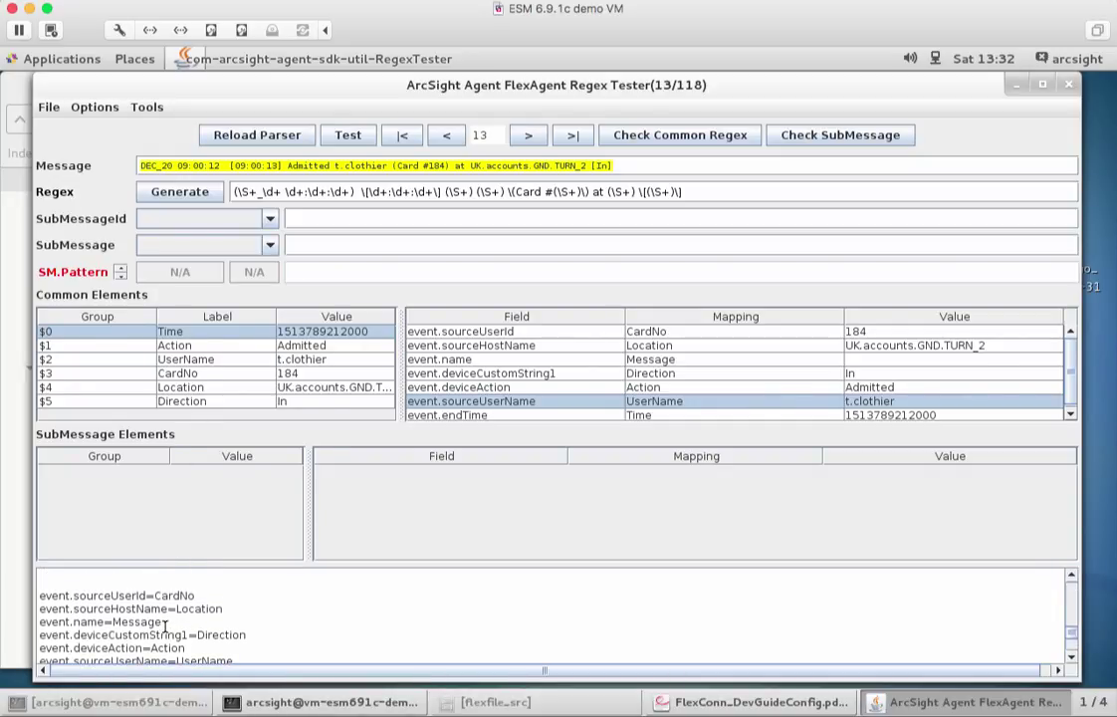
drag(164, 622, 111, 623)
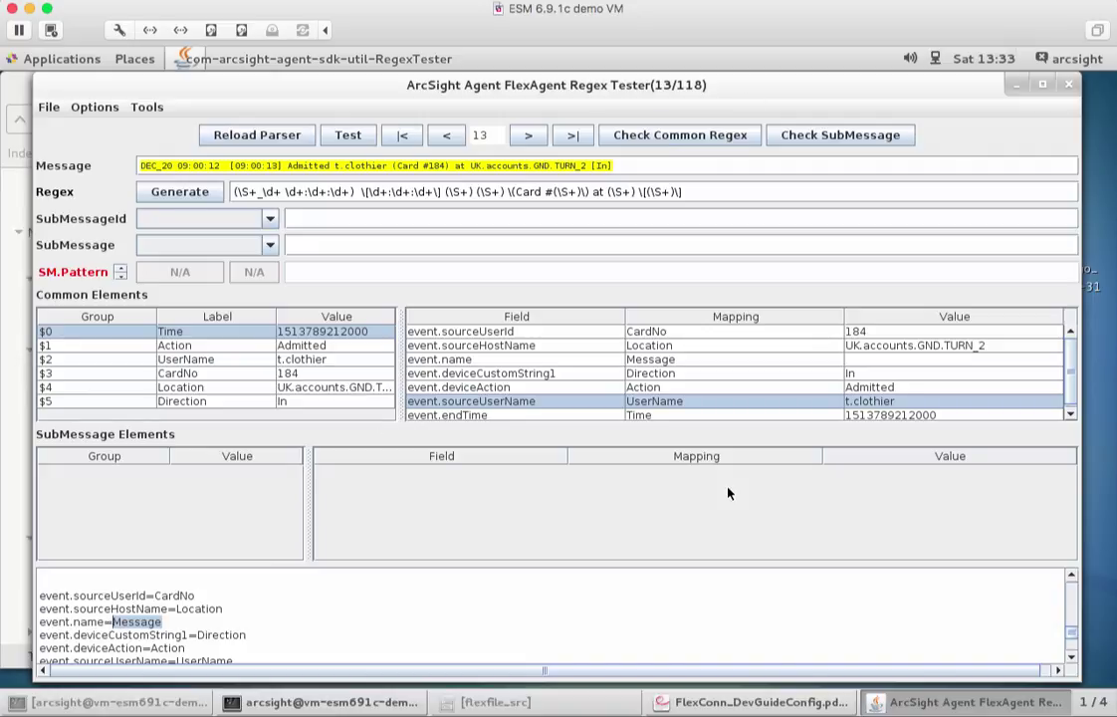
- Switch to the FlexConnector Developer's Guide PDF and examine the Token Operations List around __split, __stringConstant and __toLongTimeStamp
click(778, 705)
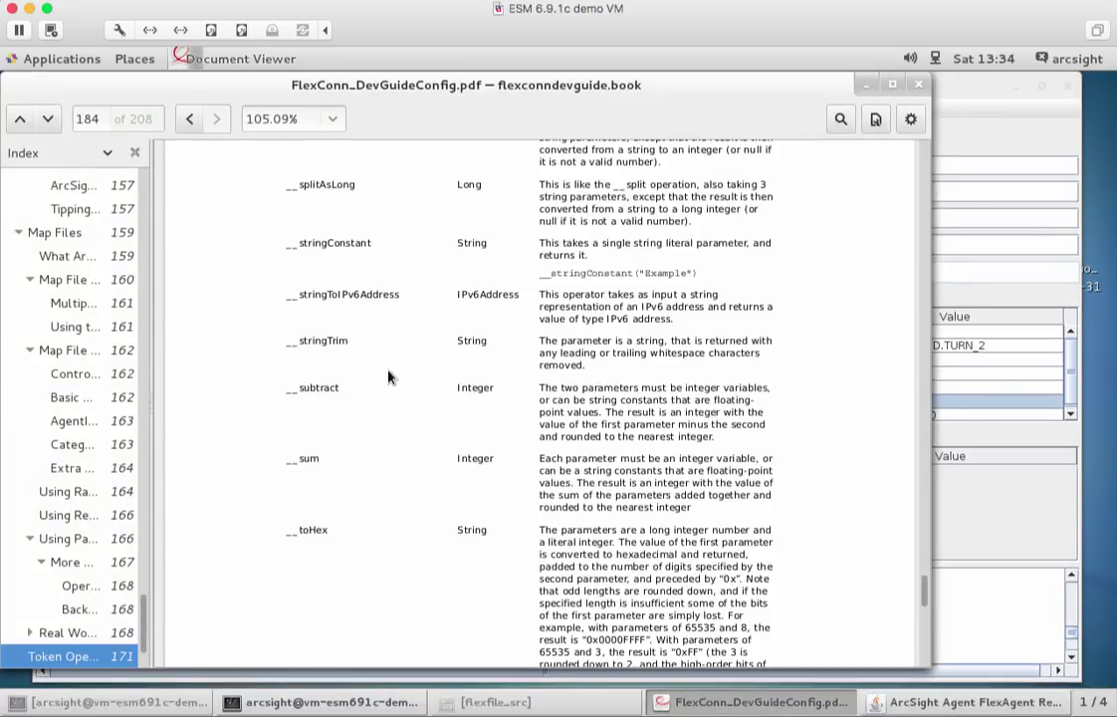
scroll(388, 376, up, 10)
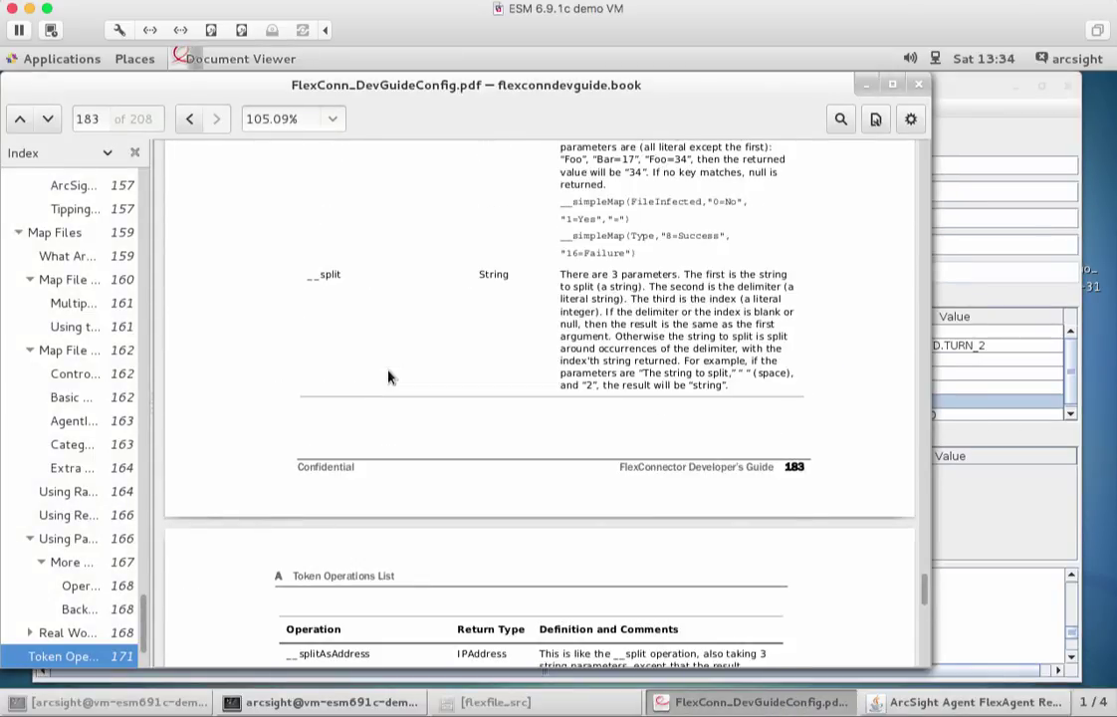
scroll(388, 376, up, 3)
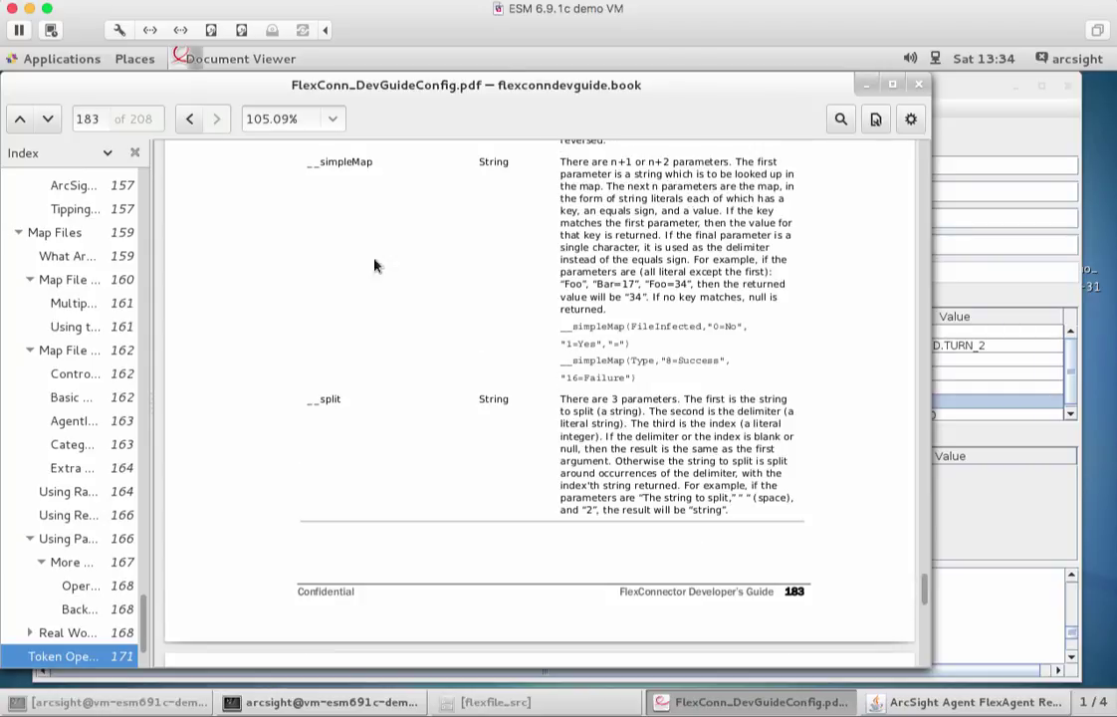
scroll(391, 366, down, 4)
scroll(391, 367, down, 6)
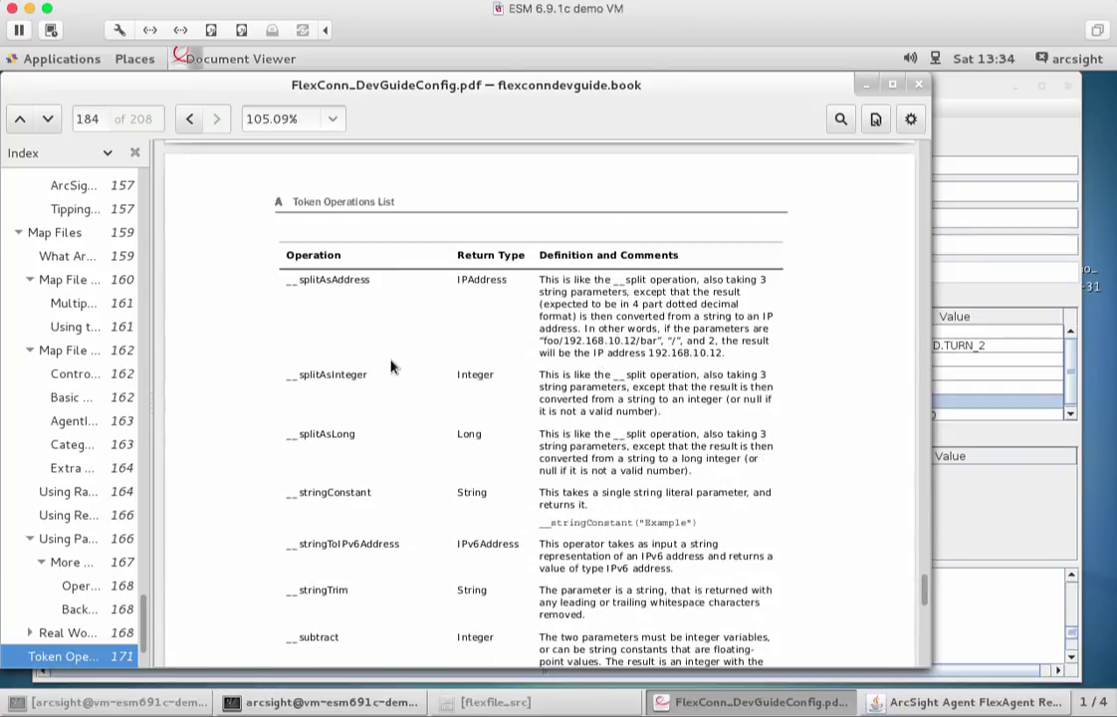
scroll(442, 397, down, 5)
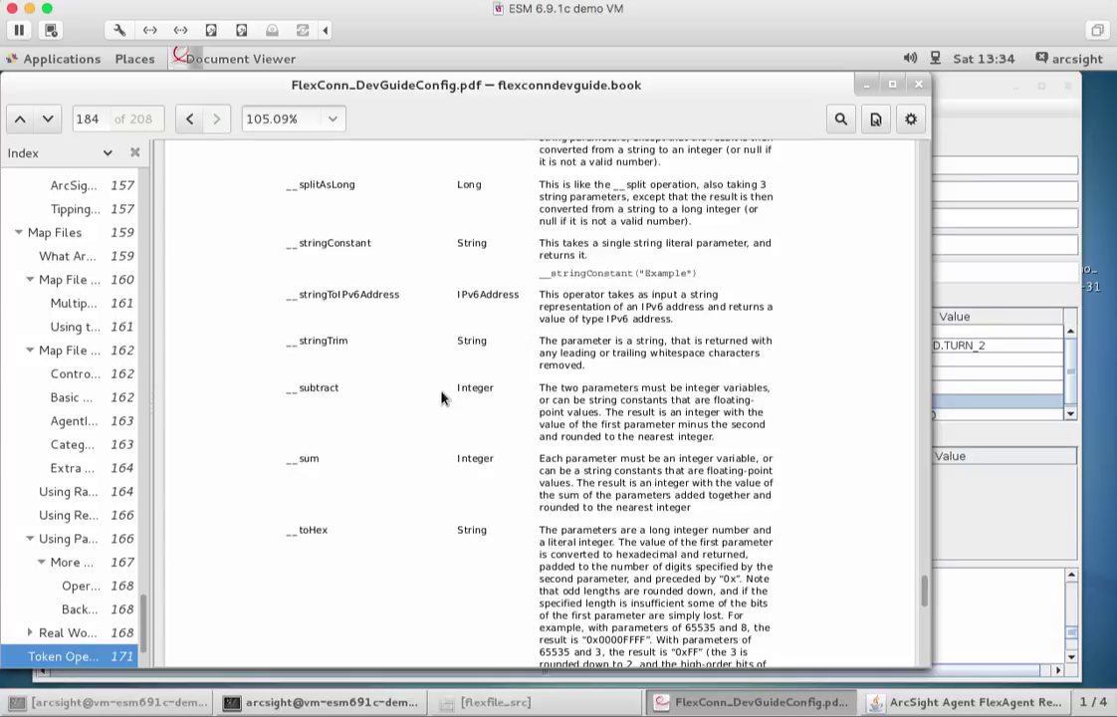
scroll(382, 492, down, 3)
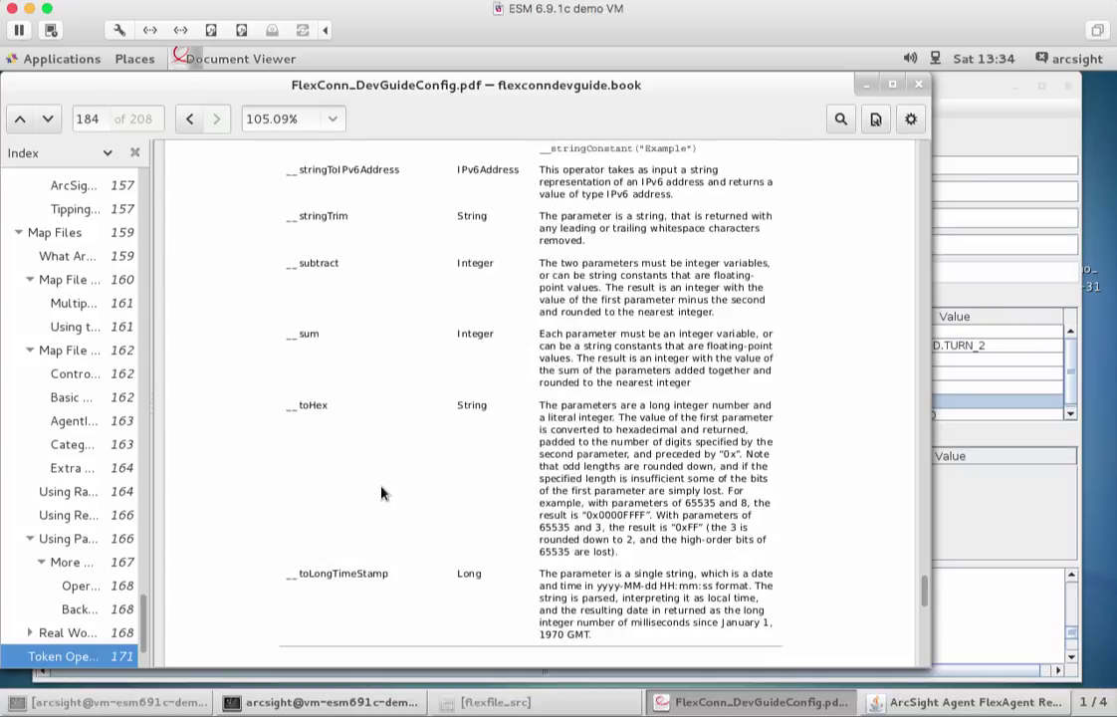
scroll(381, 491, down, 3)
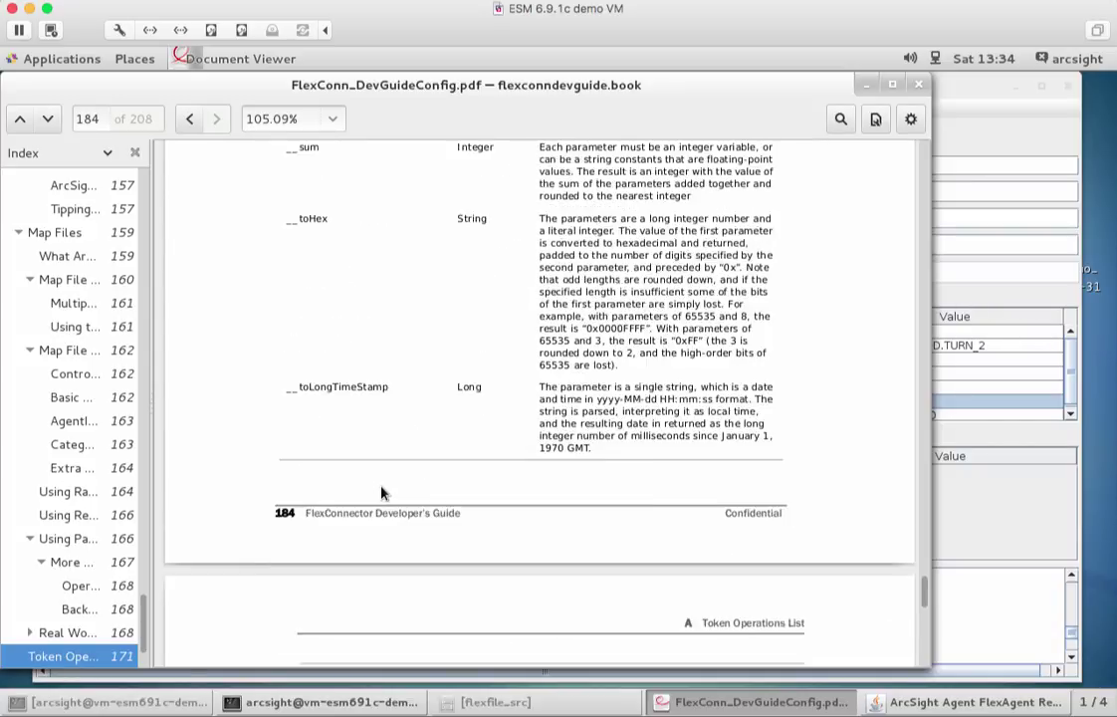
scroll(381, 492, up, 2)
scroll(382, 492, up, 5)
scroll(382, 492, up, 4)
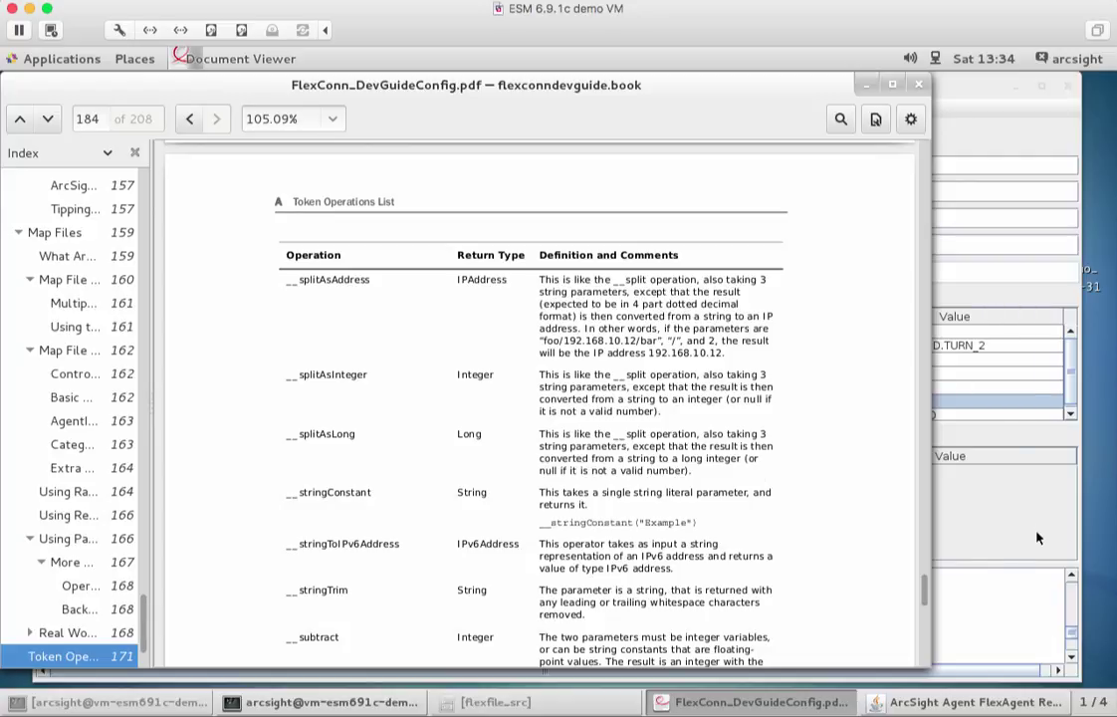
- Return to the Regex Tester, replace the event.name value in the parser text with __stringConstant(Physical access event), and save the FlexAgent regex file
key(alt+Tab)
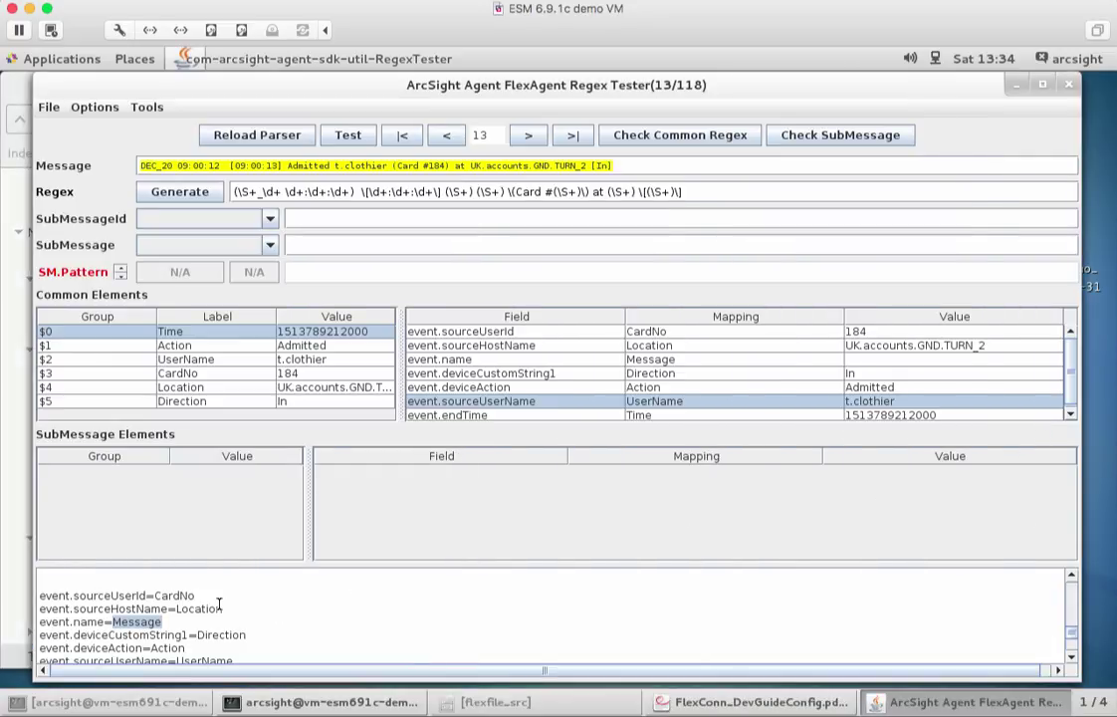
text(__stringConstant)
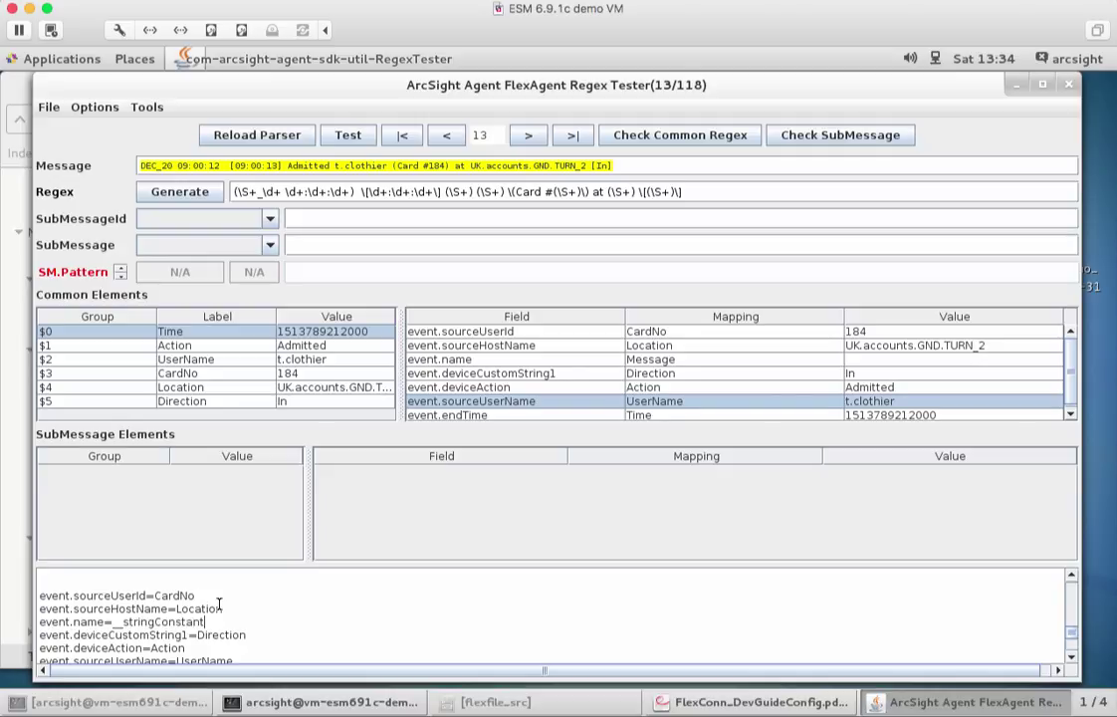
text((Phyt)
key(BackSpace)
text(sical access event))
click(44, 106)
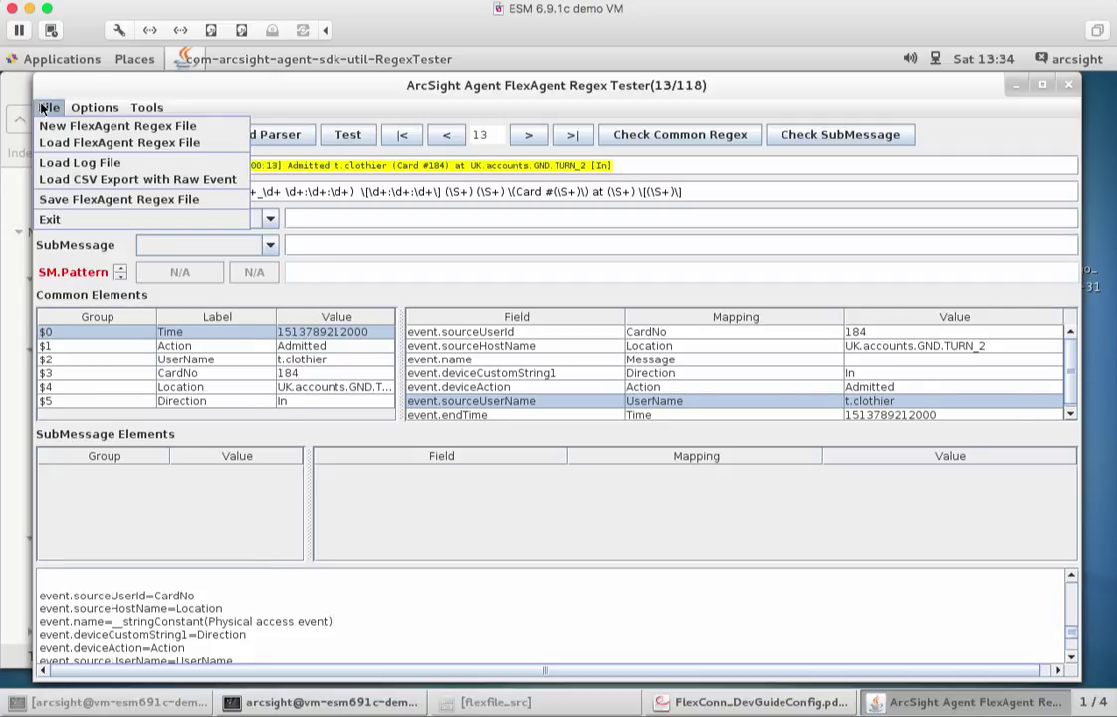
click(70, 199)
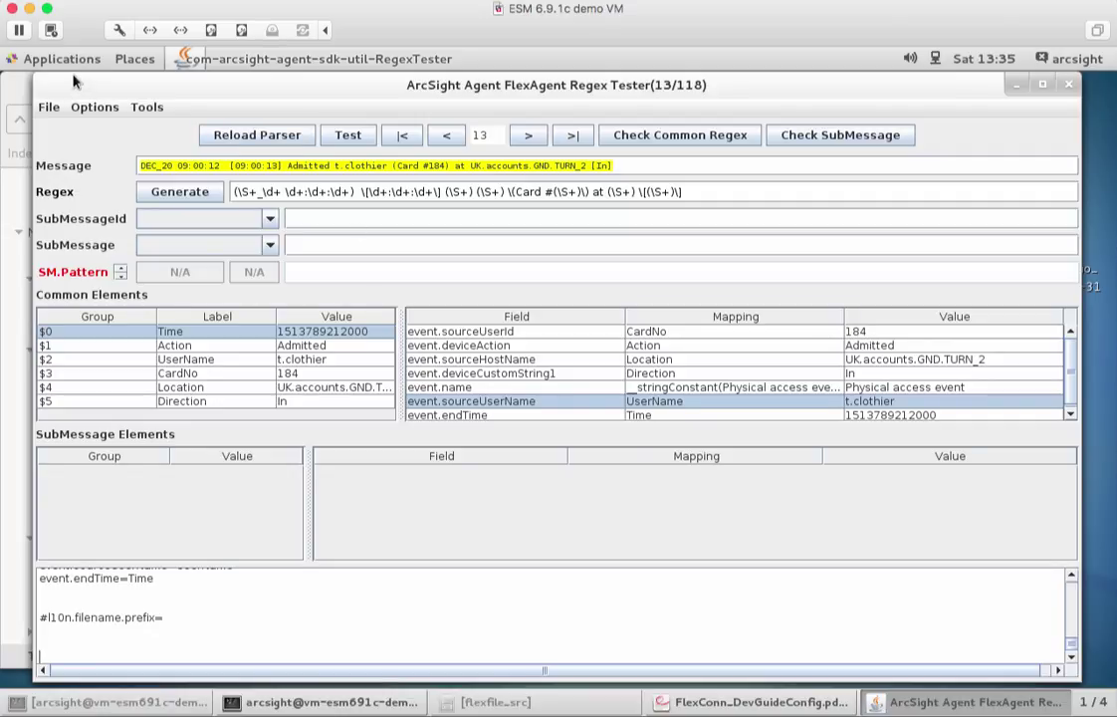
click(47, 107)
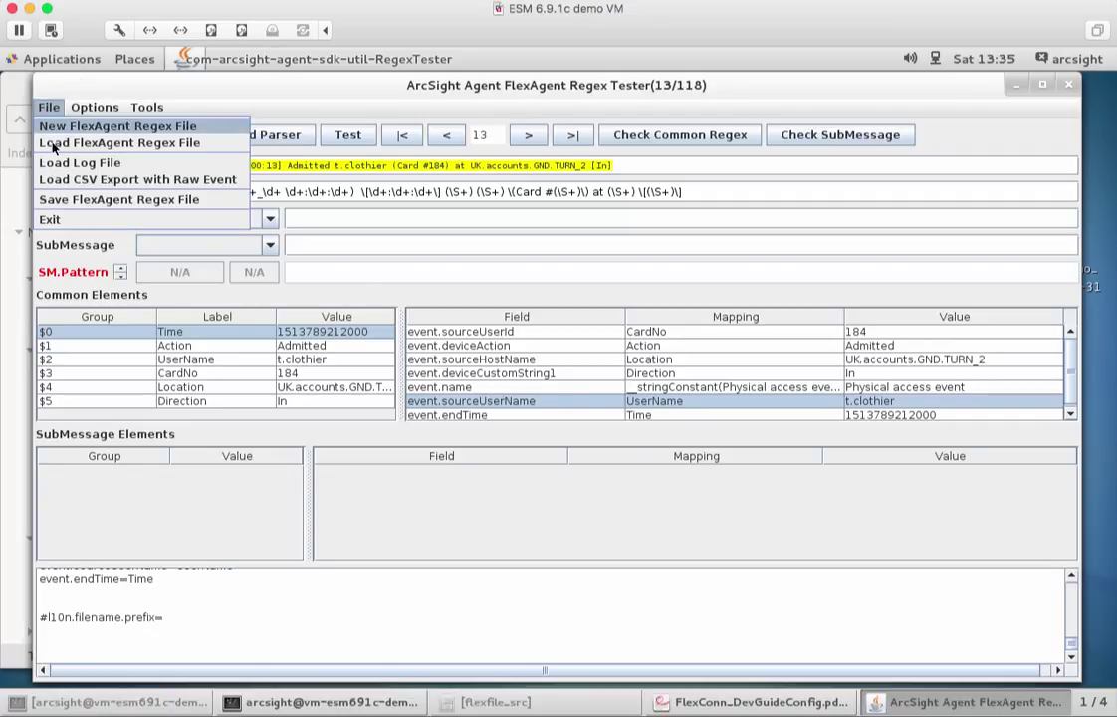
click(79, 197)
- Advance through the log messages to message 27 and check the field values parsed from each
double_click(528, 135)
triple_click(527, 135)
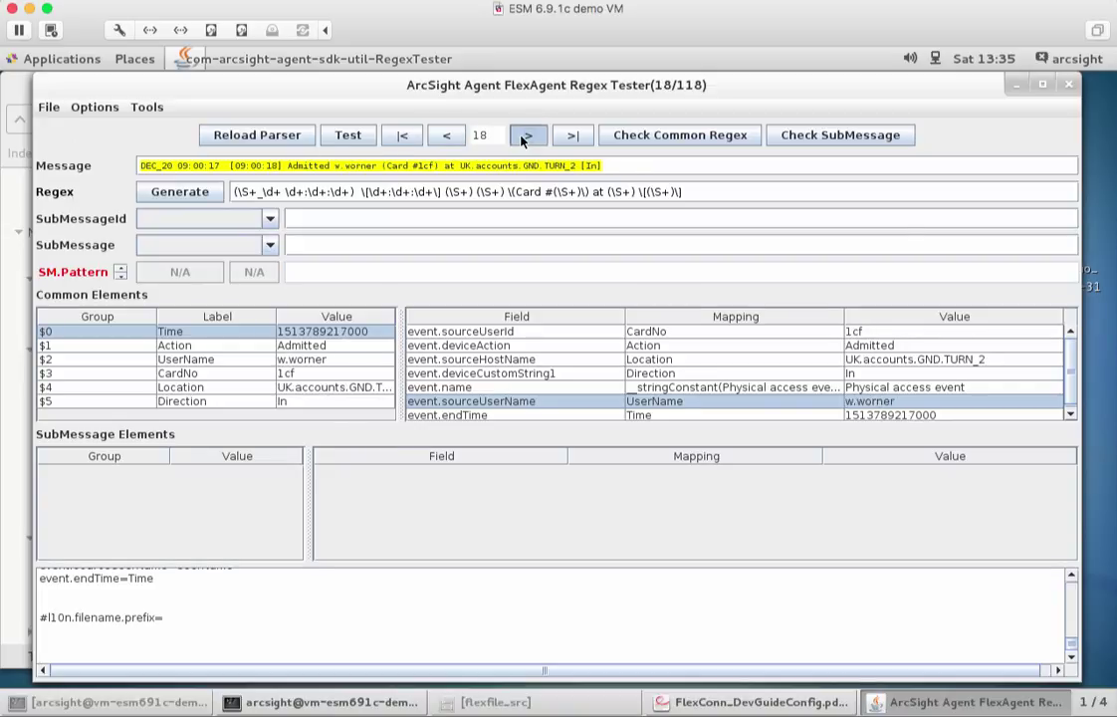
triple_click(527, 135)
triple_click(527, 136)
triple_click(525, 136)
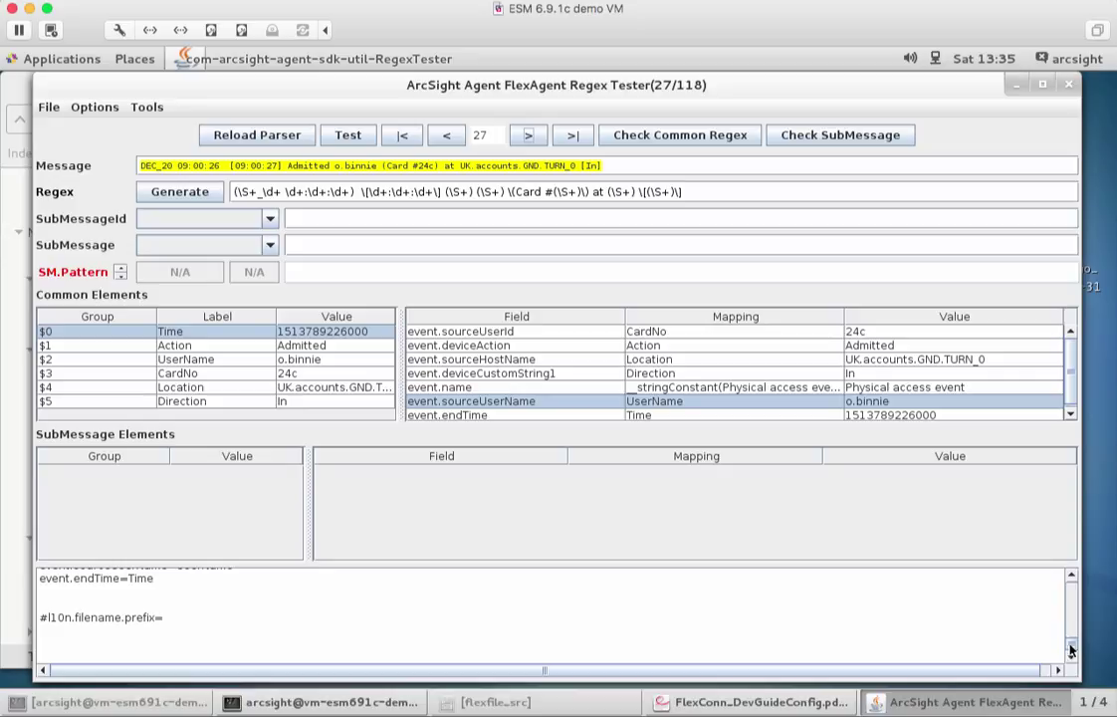
- Place the text cursor at the end of the event.endTime=Time line in the parser text
scroll(1071, 642, up, 2)
mouse_move(1072, 642)
mouse_down()
mouse_move(1074, 588)
mouse_move(1077, 643)
mouse_up()
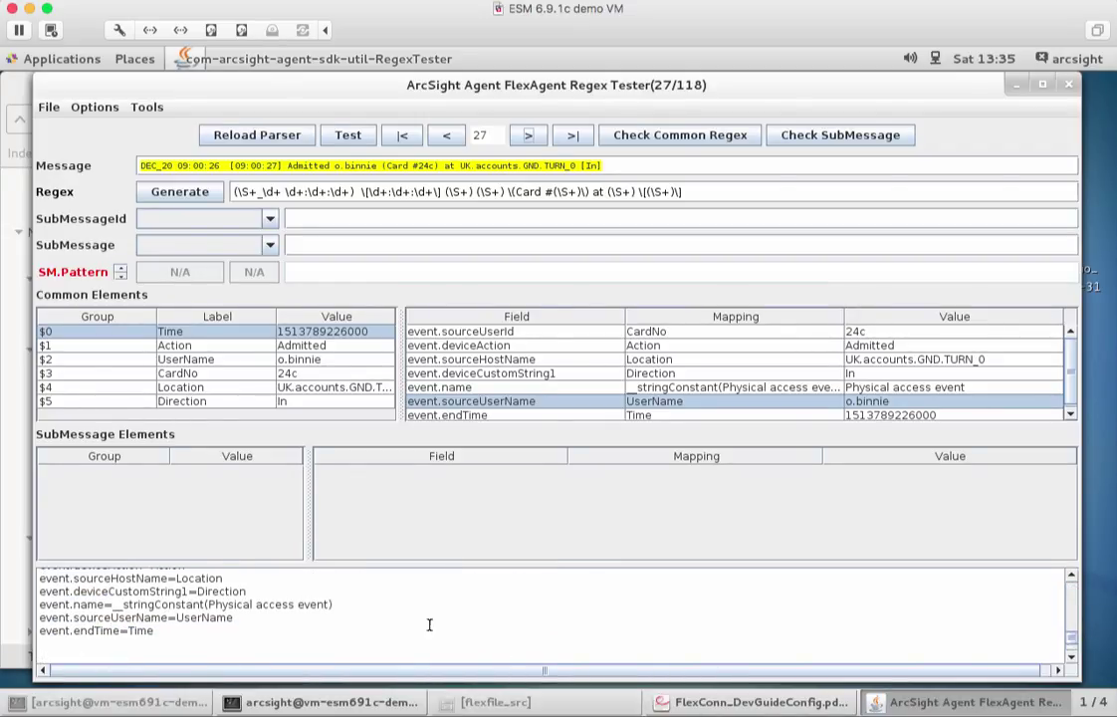
click(167, 628)
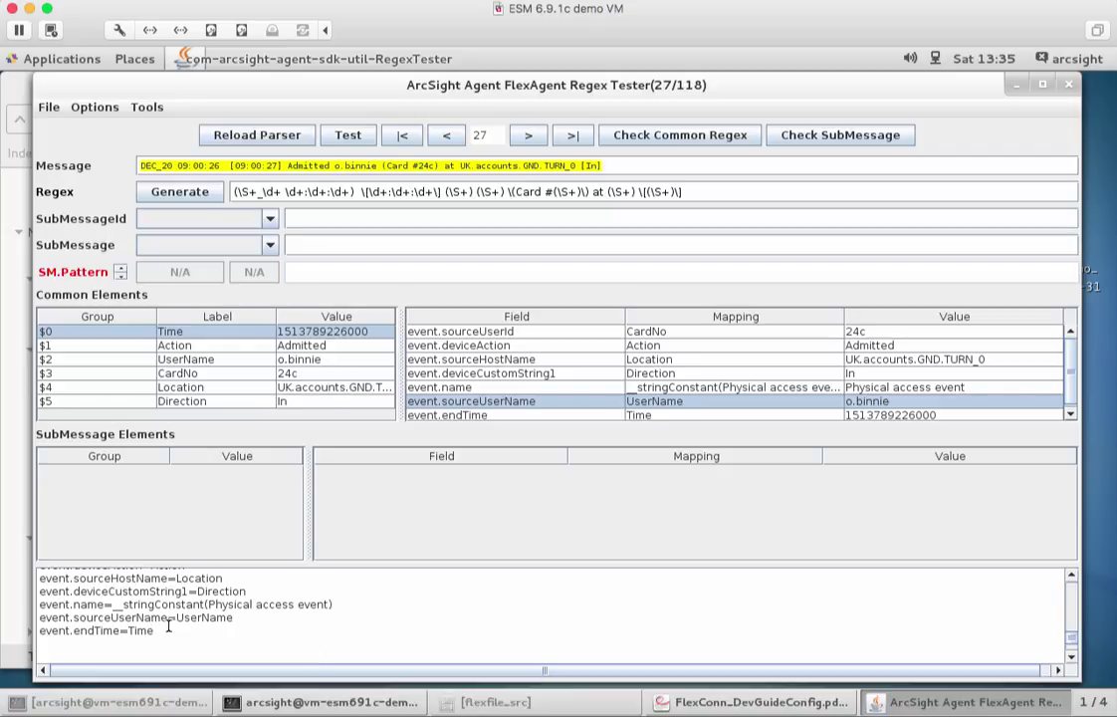